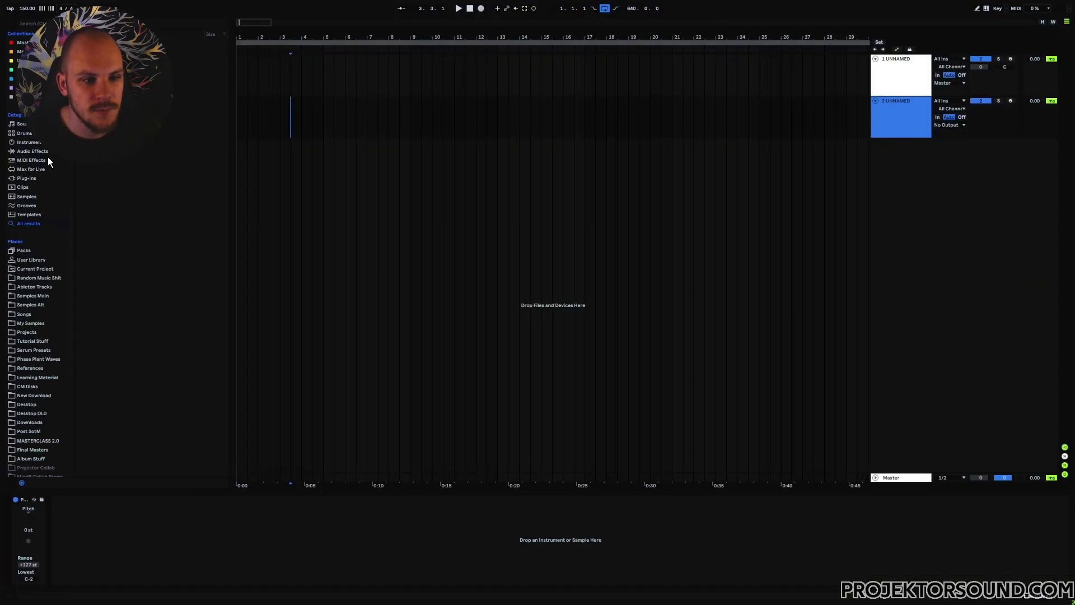
Step: Add a Simpler to the second track and load NIA_138_Tops_6.wav into it from the PSYTRANCE INTELLIGENCE NIA_TOP_LPS folder in Samples Main
{"action": "left_click", "coordinate": [29, 143]}
{"action": "left_click_drag", "start_coordinate": [98, 170], "coordinate": [252, 523]}
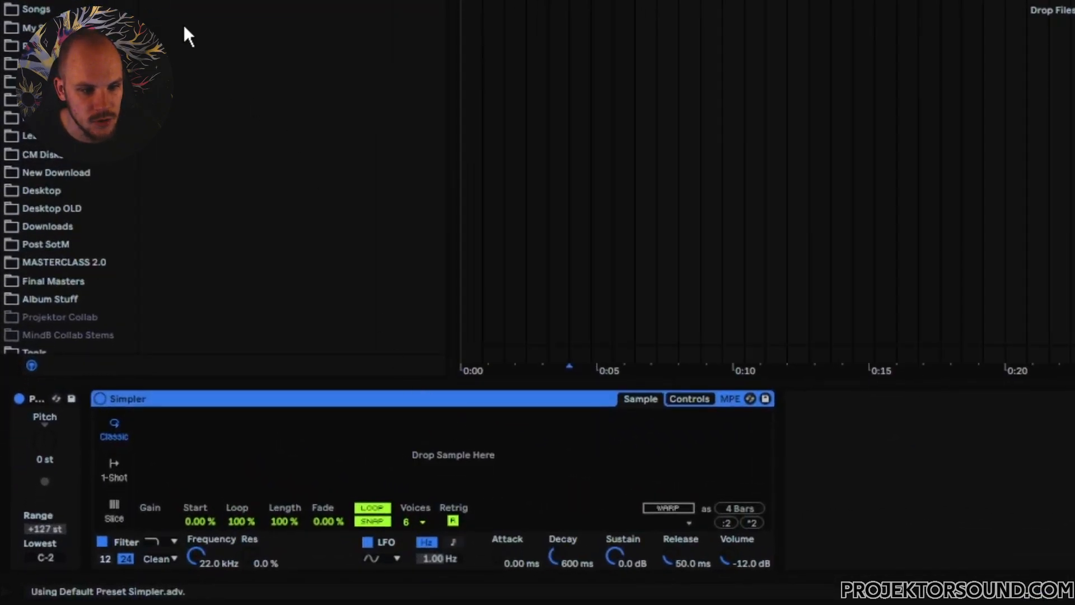
{"action": "left_click", "coordinate": [39, 250]}
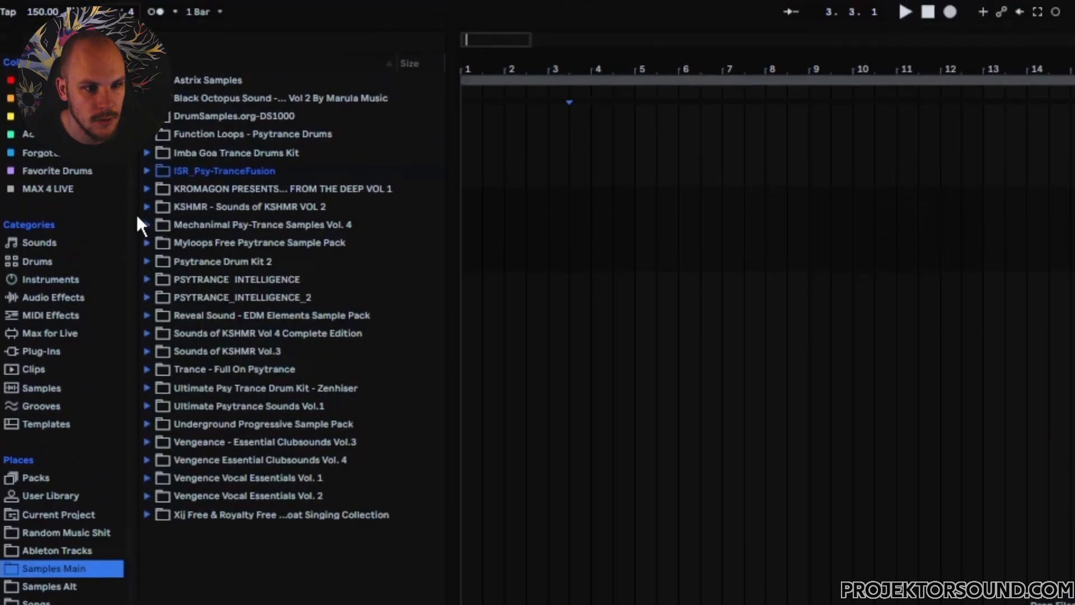
{"action": "left_click", "coordinate": [146, 279]}
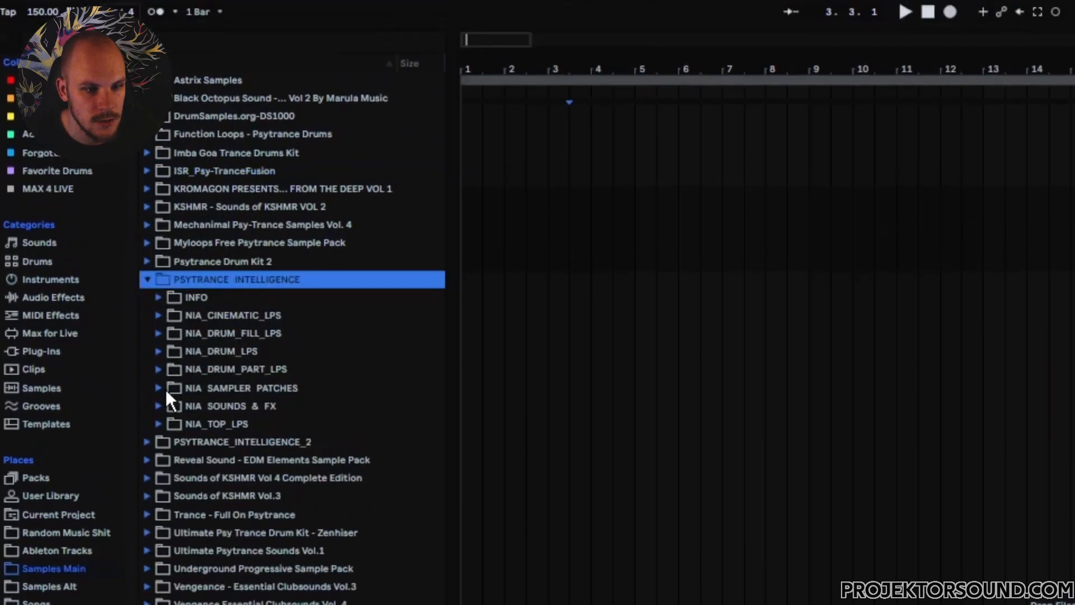
{"action": "left_click", "coordinate": [159, 405]}
{"action": "left_click", "coordinate": [171, 441]}
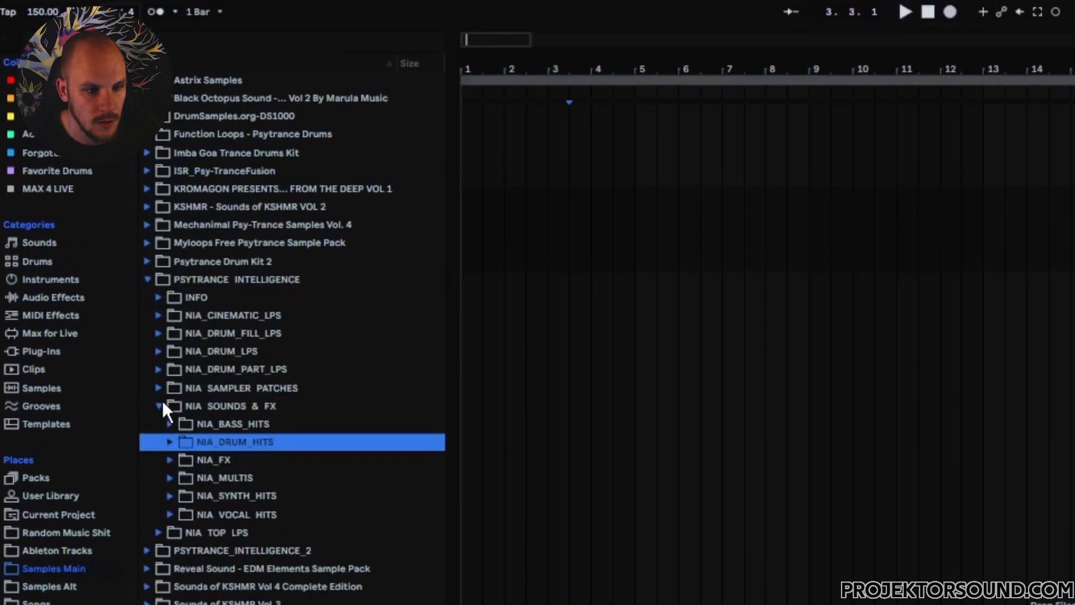
{"action": "left_click", "coordinate": [159, 404]}
{"action": "left_click", "coordinate": [159, 424]}
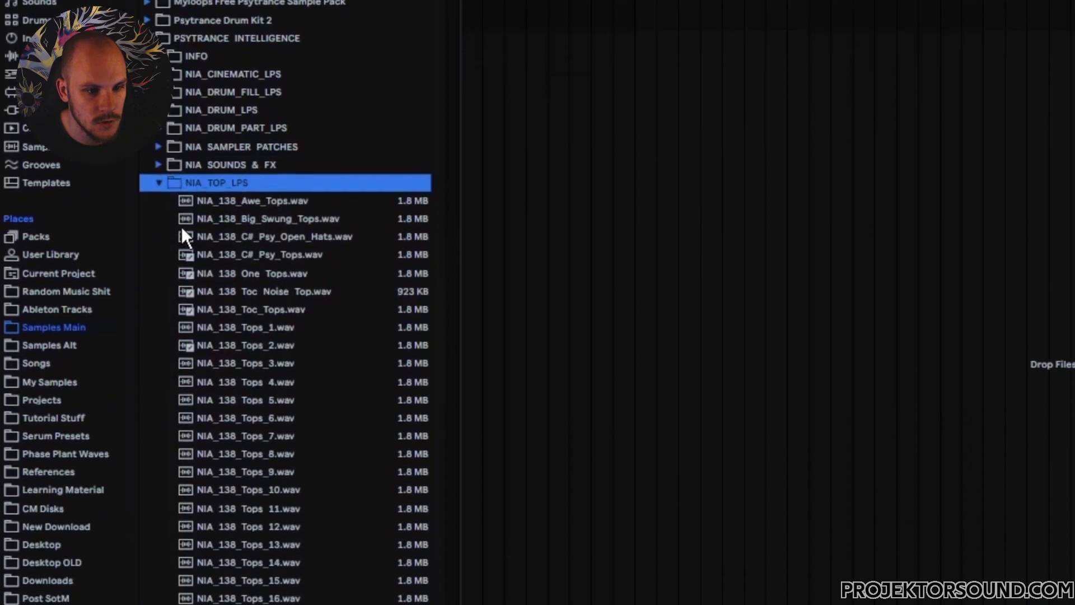
{"action": "left_click", "coordinate": [258, 71]}
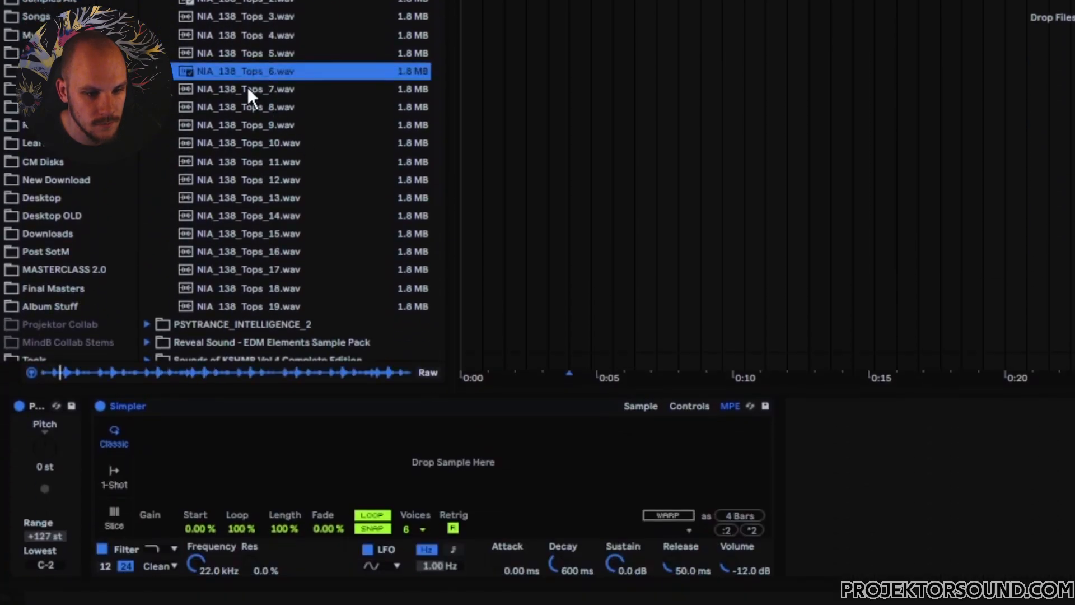
{"action": "left_click_drag", "start_coordinate": [247, 87], "coordinate": [425, 465]}
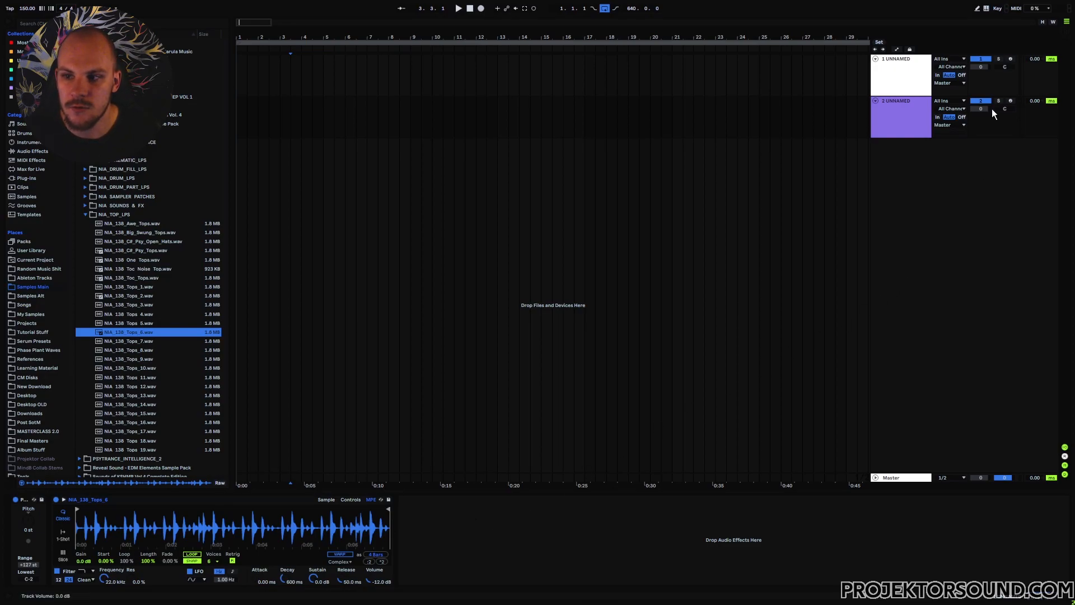
Step: Arm the second track and play several notes to audition the loaded sample
{"action": "left_click", "coordinate": [1012, 101]}
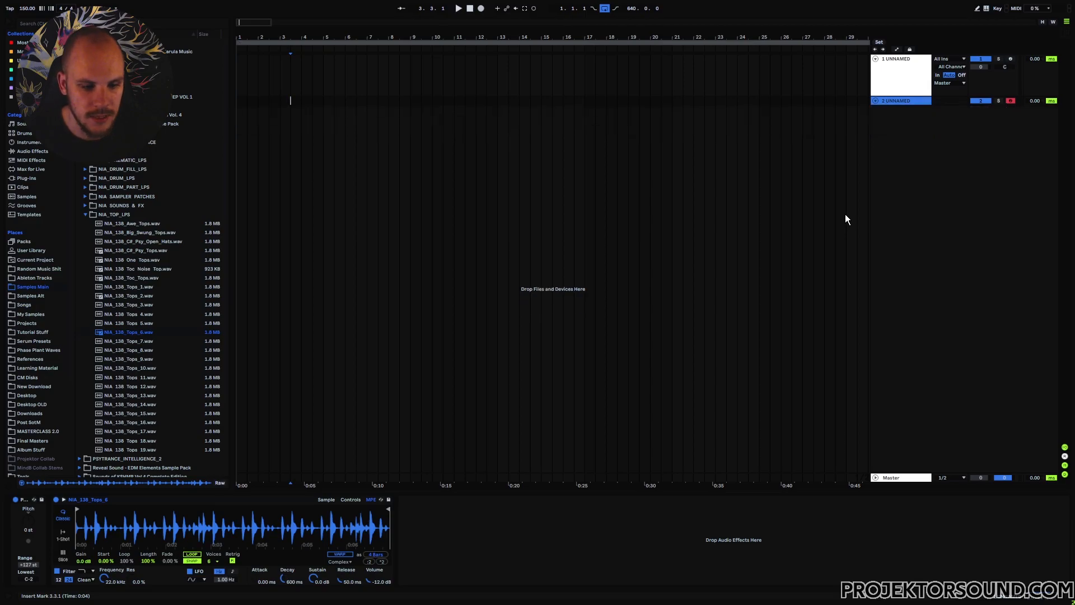
{"action": "key", "text": "a"}
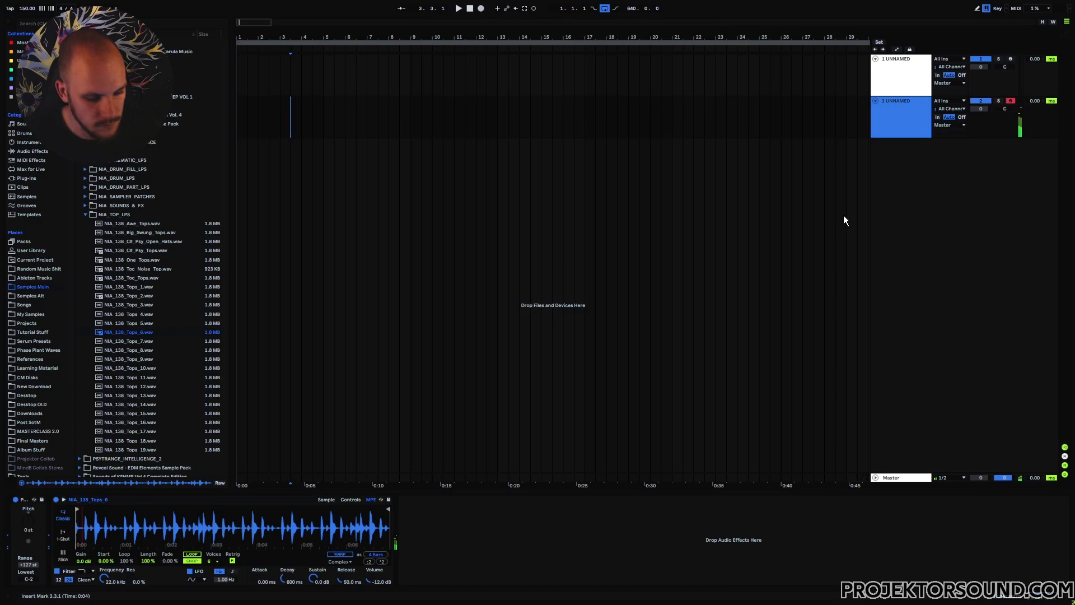
{"action": "key", "text": "a"}
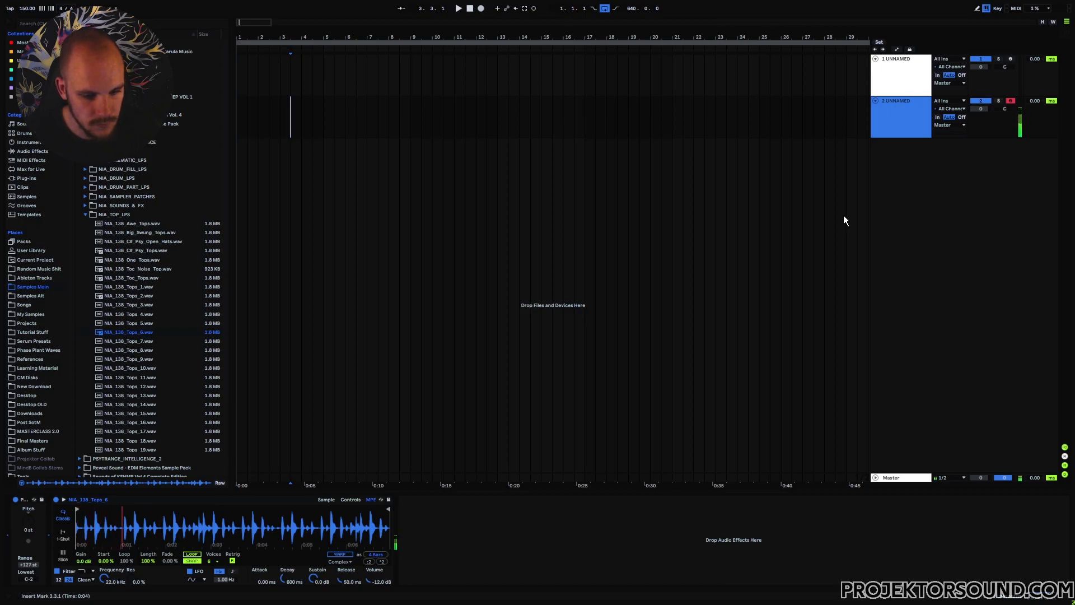
{"action": "key", "text": "z"}
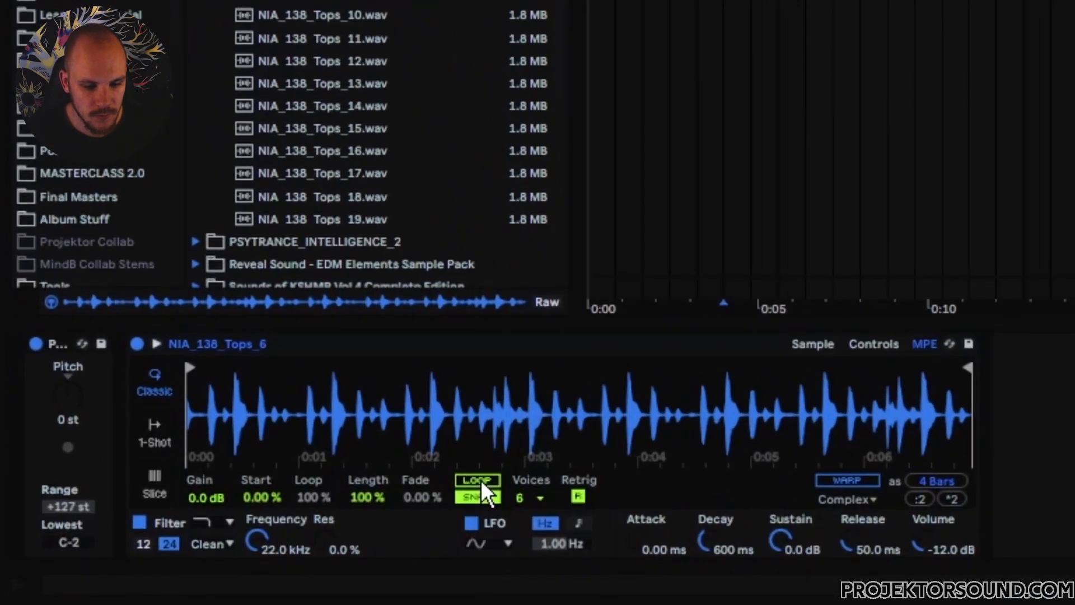
Step: Turn looping on and Snap off in Simpler, and shorten the sample length to 3.12 %
{"action": "left_click", "coordinate": [479, 480]}
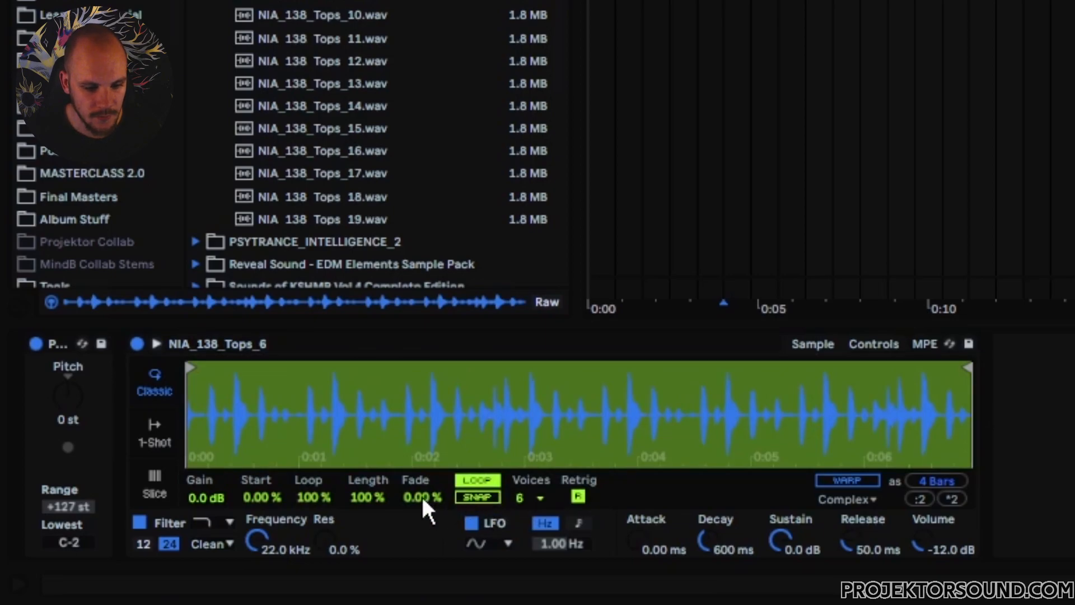
{"action": "left_click_drag", "start_coordinate": [368, 493], "coordinate": [368, 559]}
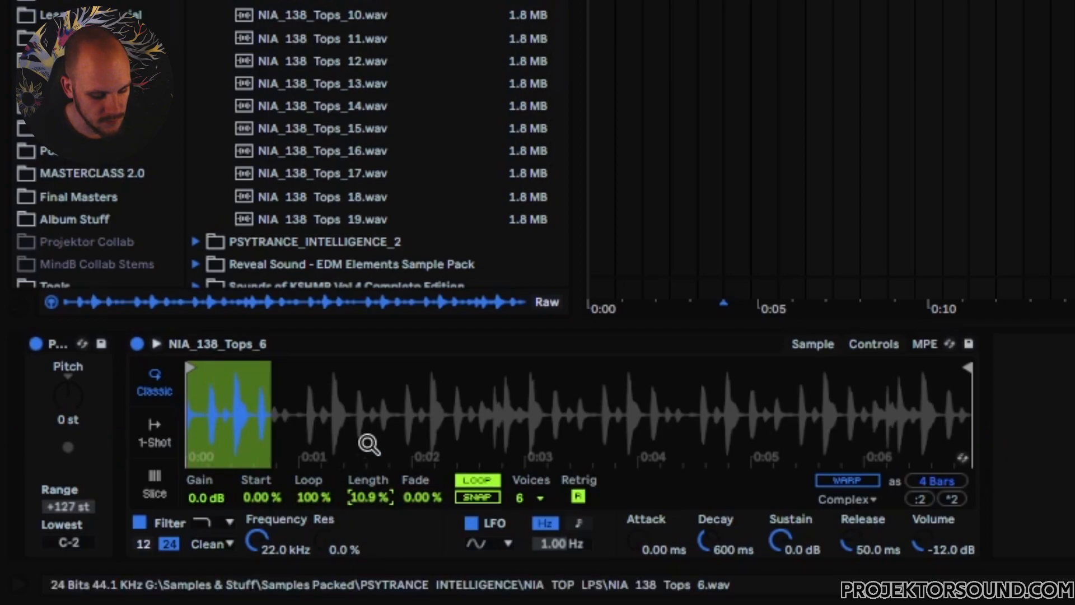
{"action": "key", "text": "x"}
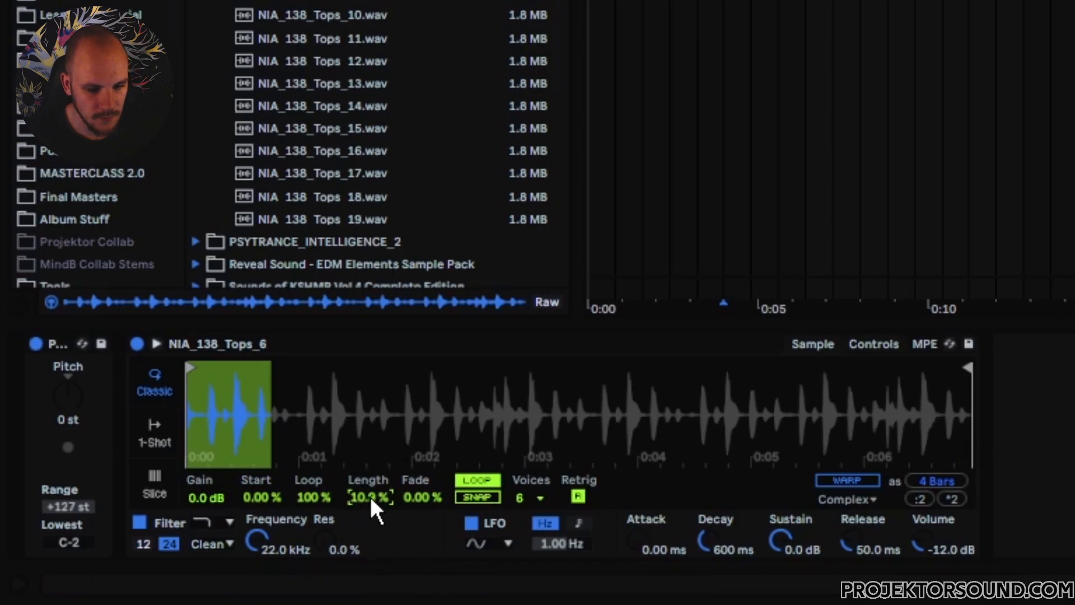
{"action": "mouse_move", "coordinate": [371, 496]}
{"action": "left_mouse_down"}
{"action": "mouse_move", "coordinate": [371, 525]}
{"action": "mouse_move", "coordinate": [369, 496]}
{"action": "left_mouse_up"}
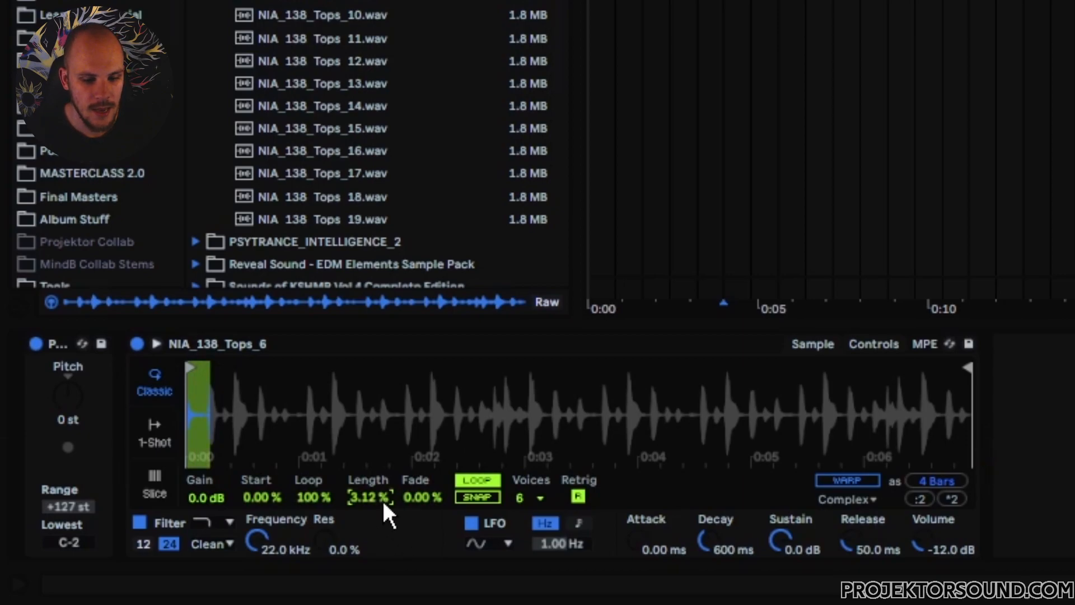
Step: Fine-tune the looped sample length down to 0.52 % around the start of the first hit, auditioning different loop sizes
{"action": "left_click_drag", "start_coordinate": [224, 405], "coordinate": [461, 572]}
{"action": "key", "text": "Down"}
{"action": "key", "text": "Down"}
{"action": "key", "text": "Down"}
{"action": "key", "text": "Down"}
{"action": "key", "text": "Down"}
{"action": "key", "text": "Down"}
{"action": "key", "text": "Down"}
{"action": "key", "text": "Down"}
{"action": "key", "text": "Down"}
{"action": "key", "text": "Down"}
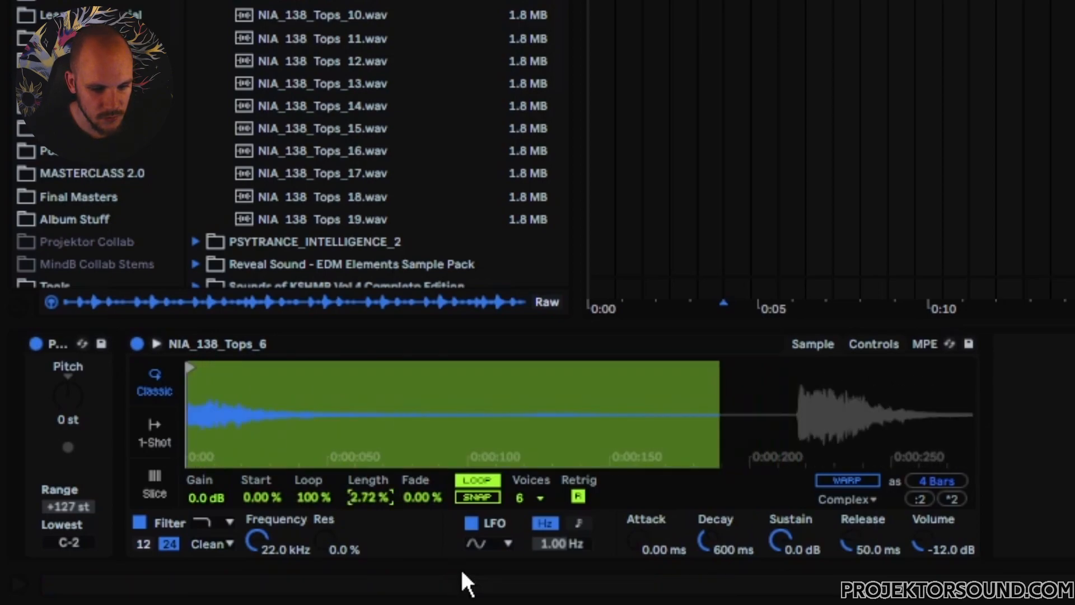
{"action": "key", "text": "Down"}
{"action": "key", "text": "Down"}
{"action": "key", "text": "Down"}
{"action": "key", "text": "Down"}
{"action": "key", "text": "Down"}
{"action": "key", "text": "Down"}
{"action": "key", "text": "Down"}
{"action": "key", "text": "Down"}
{"action": "key", "text": "Down"}
{"action": "key", "text": "Down"}
{"action": "key", "text": "Down"}
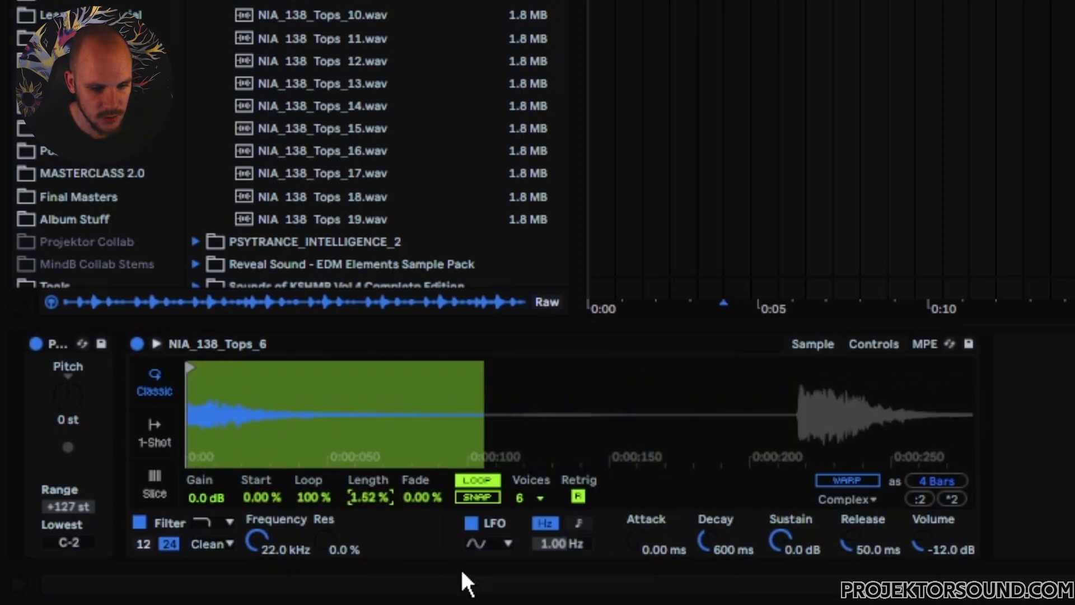
{"action": "key", "text": "Down"}
{"action": "key", "text": "Down"}
{"action": "key", "text": "Down"}
{"action": "key", "text": "Down"}
{"action": "key", "text": "Down"}
{"action": "key", "text": "Down"}
{"action": "key", "text": "Down"}
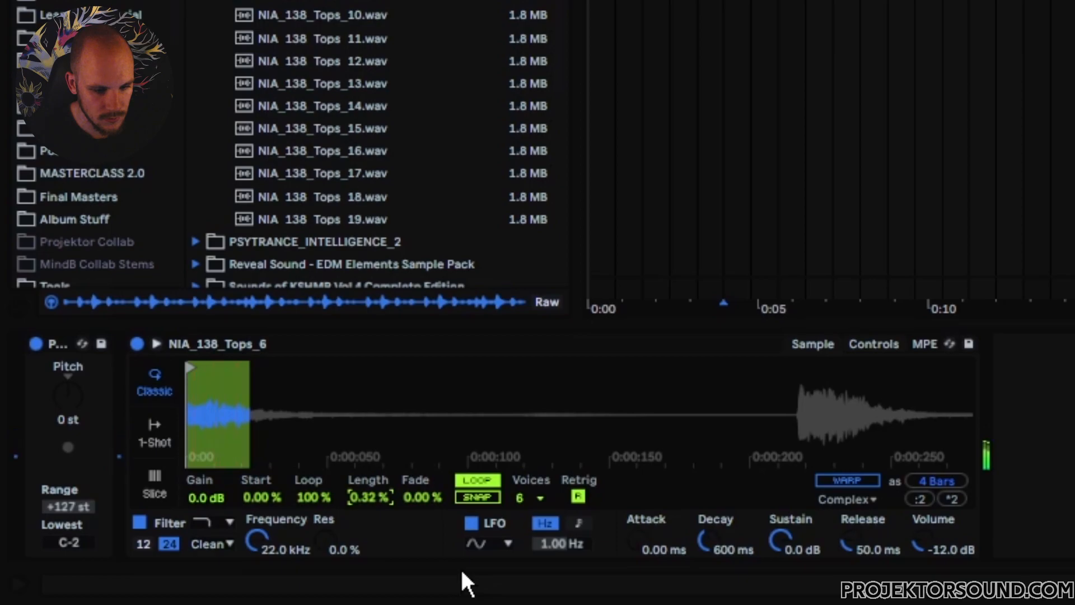
{"action": "key", "text": "Up"}
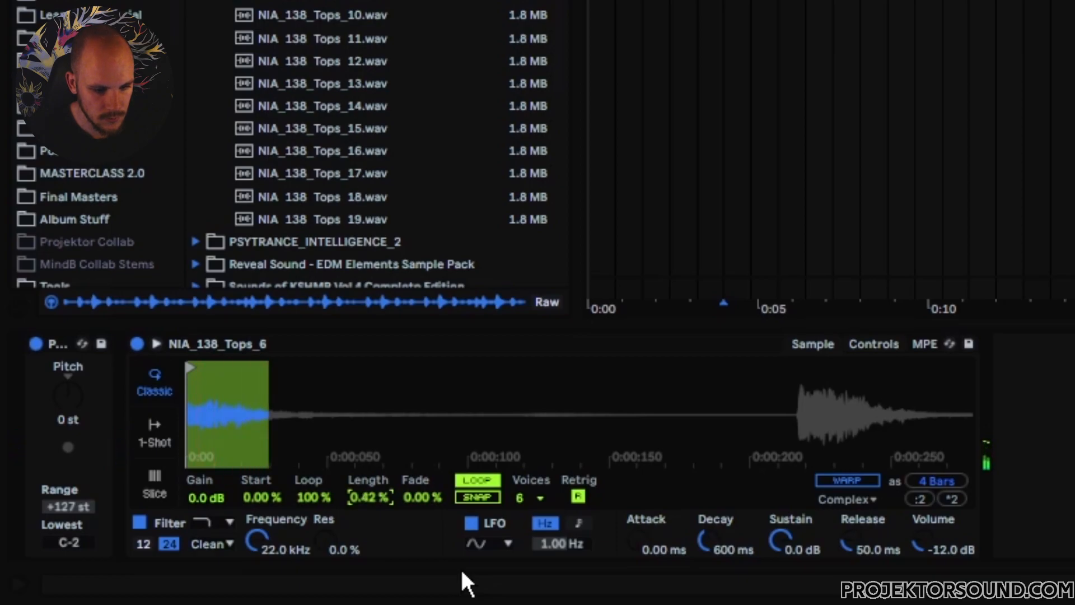
{"action": "key", "text": "Up"}
{"action": "key", "text": "Up"}
{"action": "key", "text": "Up"}
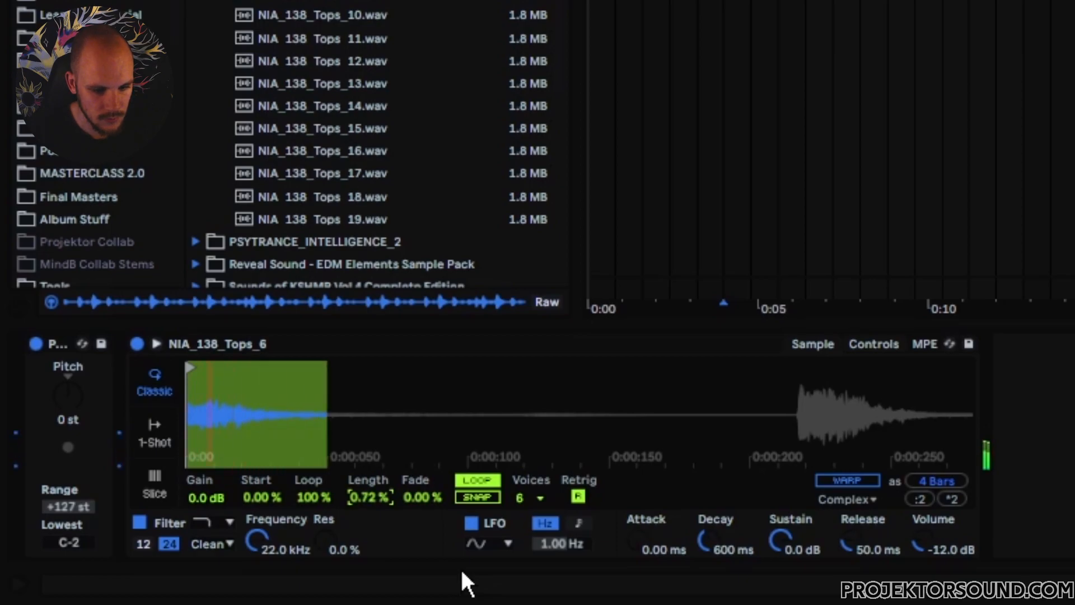
{"action": "key", "text": "Down"}
{"action": "key", "text": "Down"}
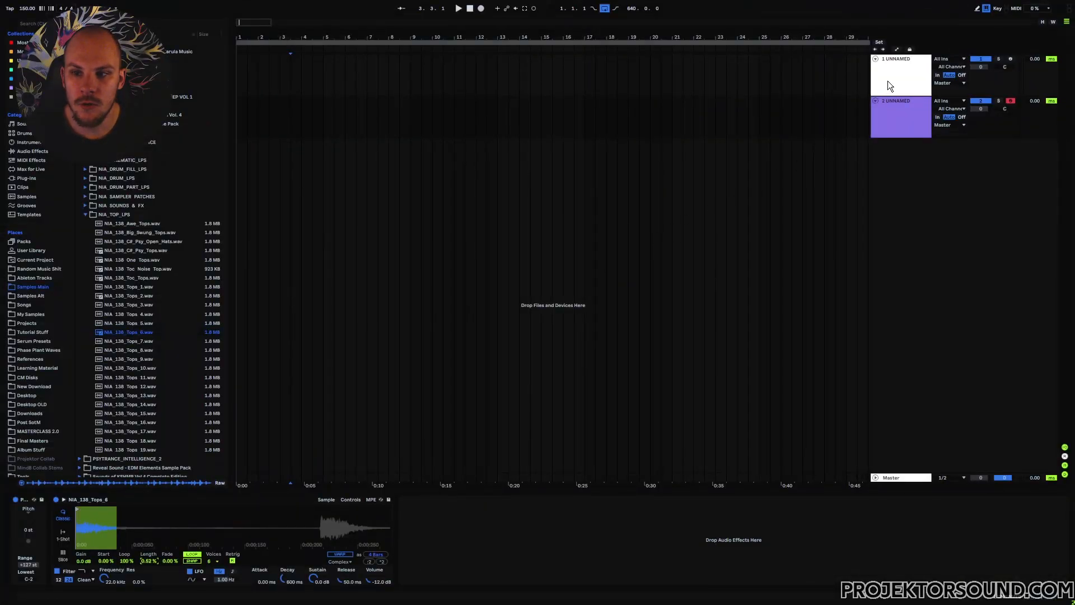
Step: Switch to Phase Plant on the second track and load the Crackles sample from the factory Grains library into a Granular generator
{"action": "left_click", "coordinate": [890, 114]}
{"action": "left_click", "coordinate": [71, 500]}
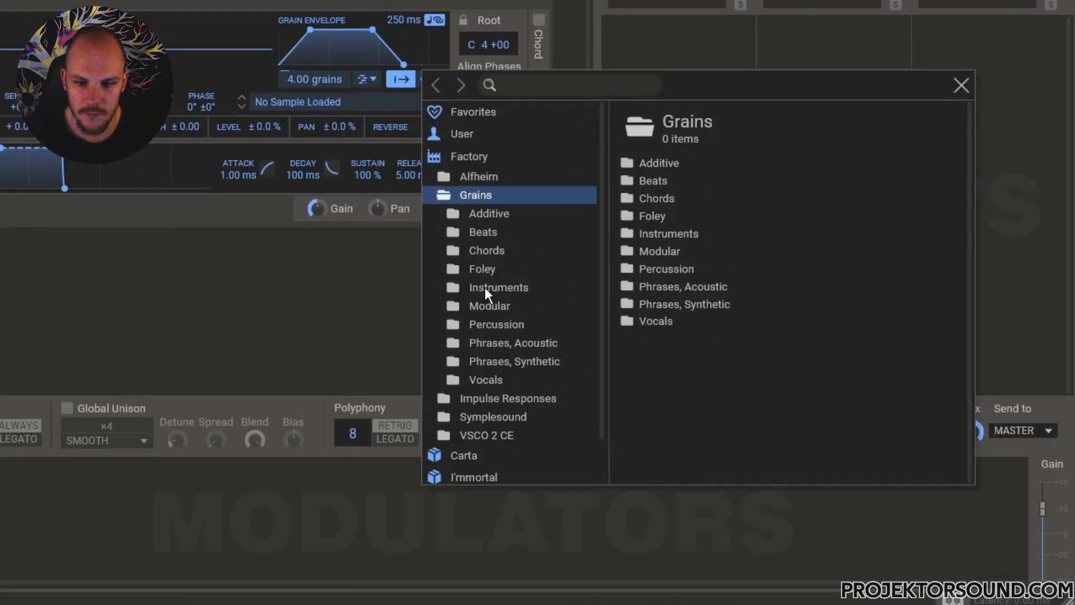
{"action": "left_click", "coordinate": [538, 268]}
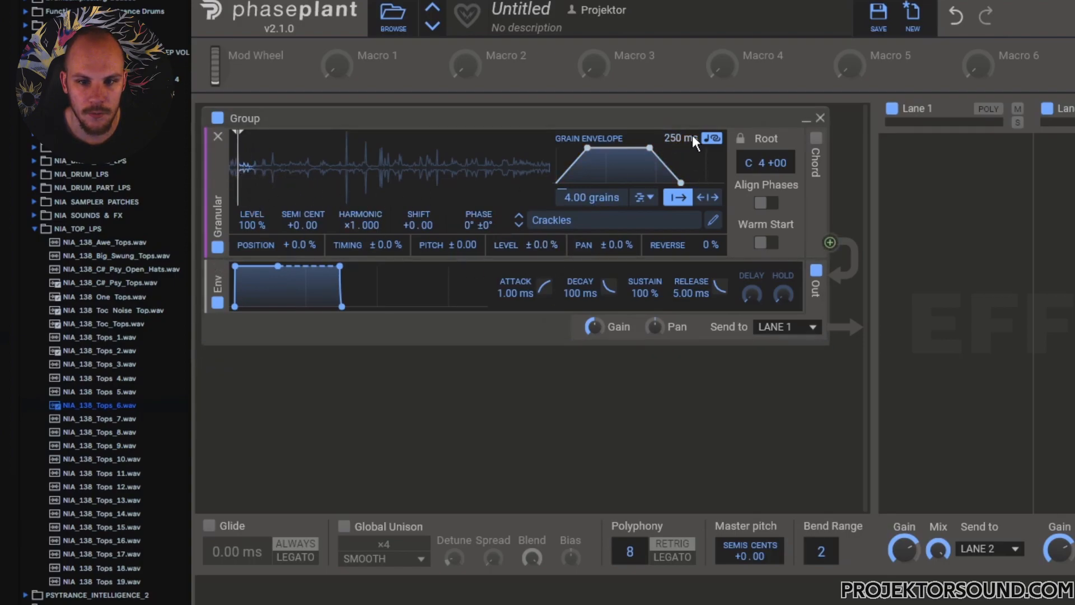
Step: Reduce the Granular generator to 1.00 grains and set the grain length to 4.93 s
{"action": "left_click_drag", "start_coordinate": [681, 138], "coordinate": [681, 32]}
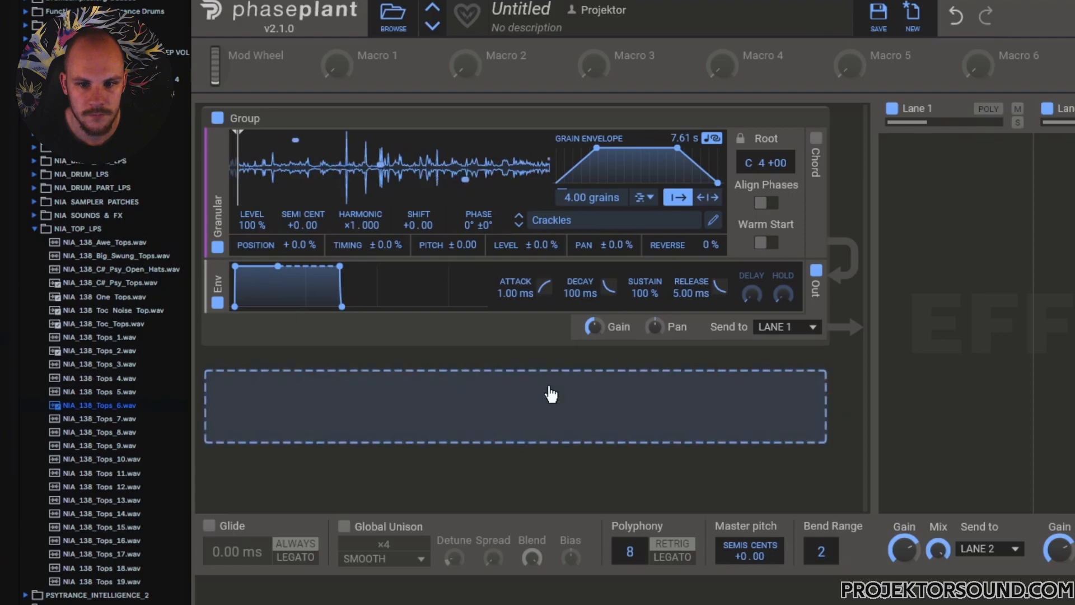
{"action": "left_click_drag", "start_coordinate": [586, 196], "coordinate": [586, 258]}
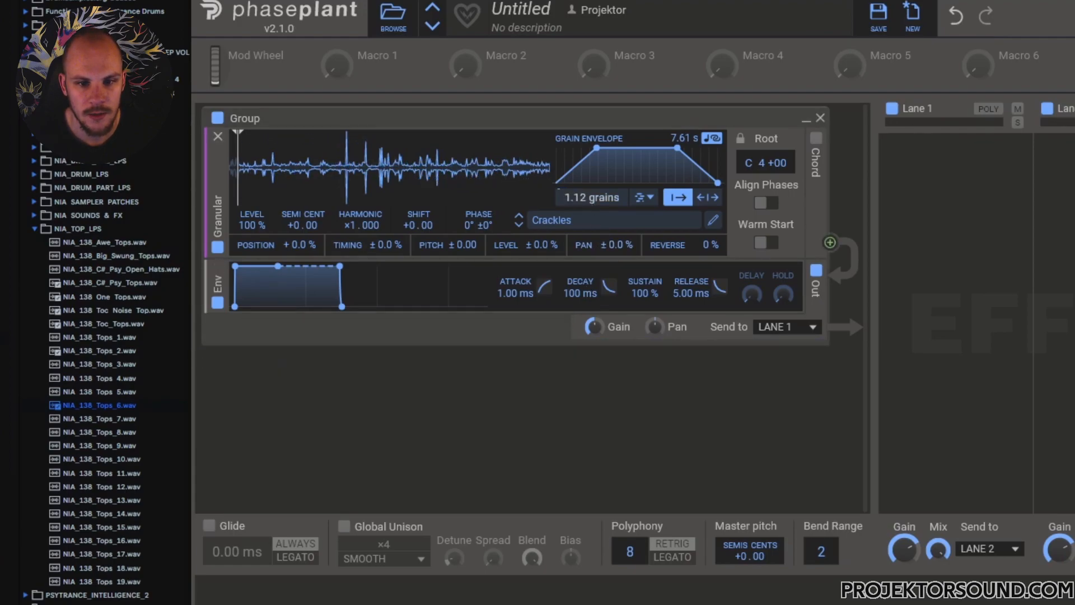
{"action": "left_click_drag", "start_coordinate": [586, 197], "coordinate": [586, 195]}
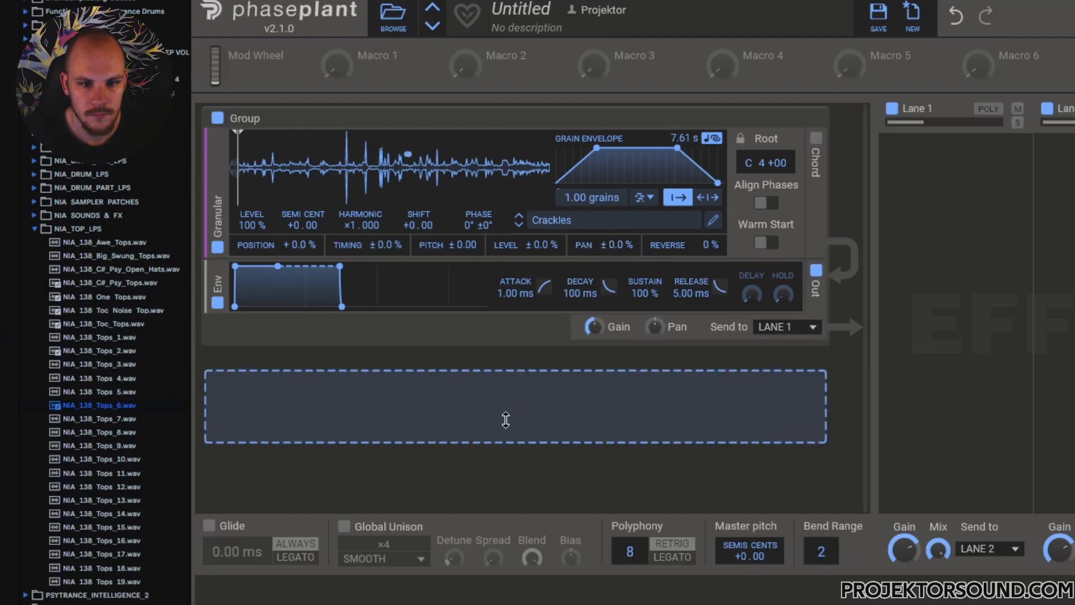
{"action": "left_click_drag", "start_coordinate": [682, 138], "coordinate": [679, 135]}
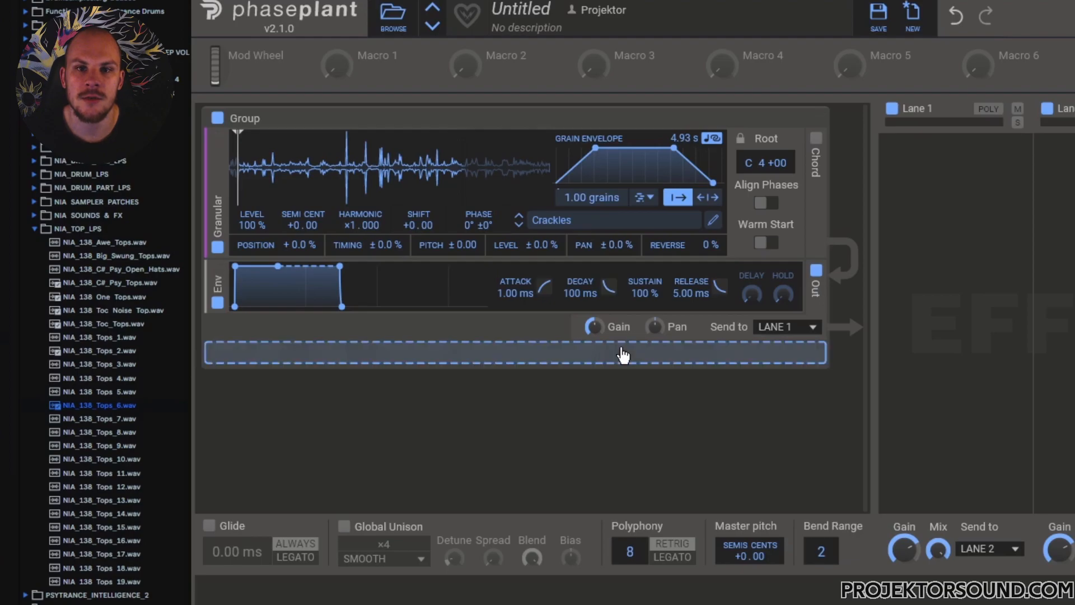
Step: Shape the grain envelope into a rectangle without fade-in or fade-out, and raise the grain count to 6.92 grains
{"action": "left_click_drag", "start_coordinate": [595, 148], "coordinate": [556, 148]}
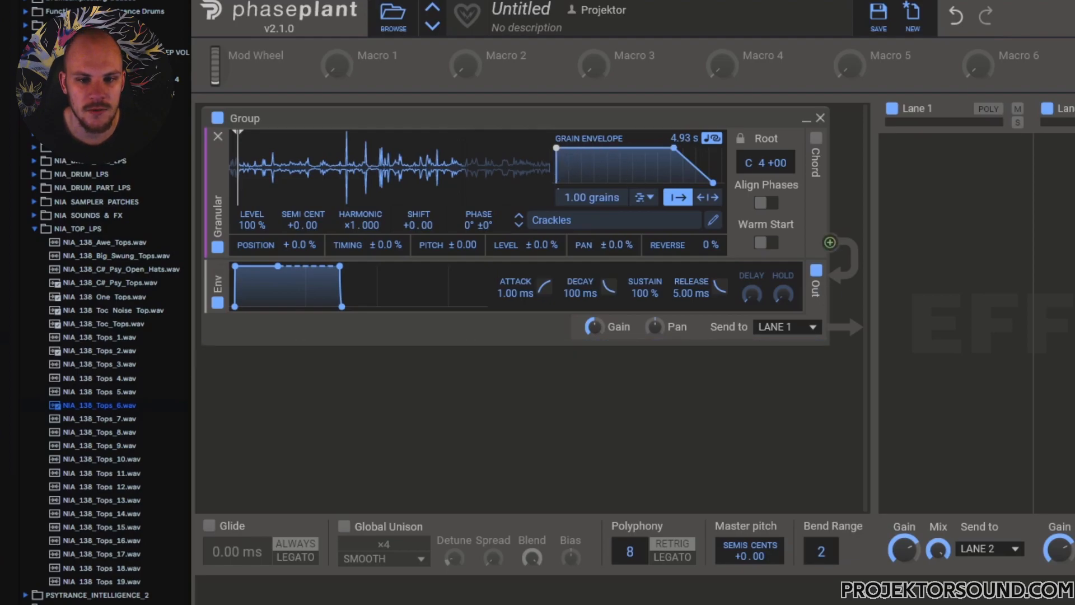
{"action": "left_click_drag", "start_coordinate": [674, 147], "coordinate": [713, 148]}
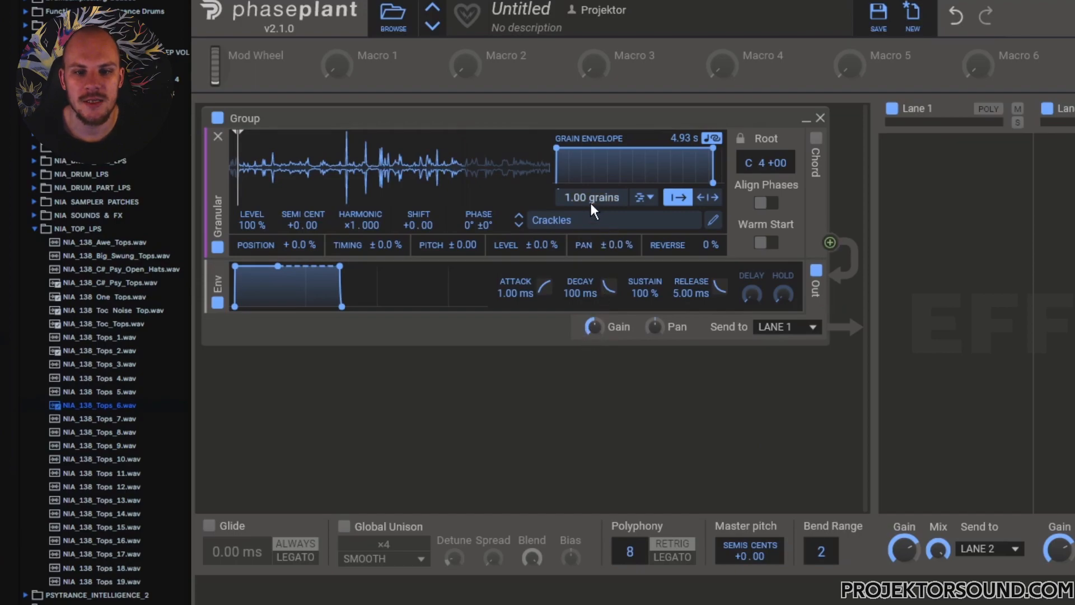
{"action": "left_click_drag", "start_coordinate": [588, 200], "coordinate": [588, 184]}
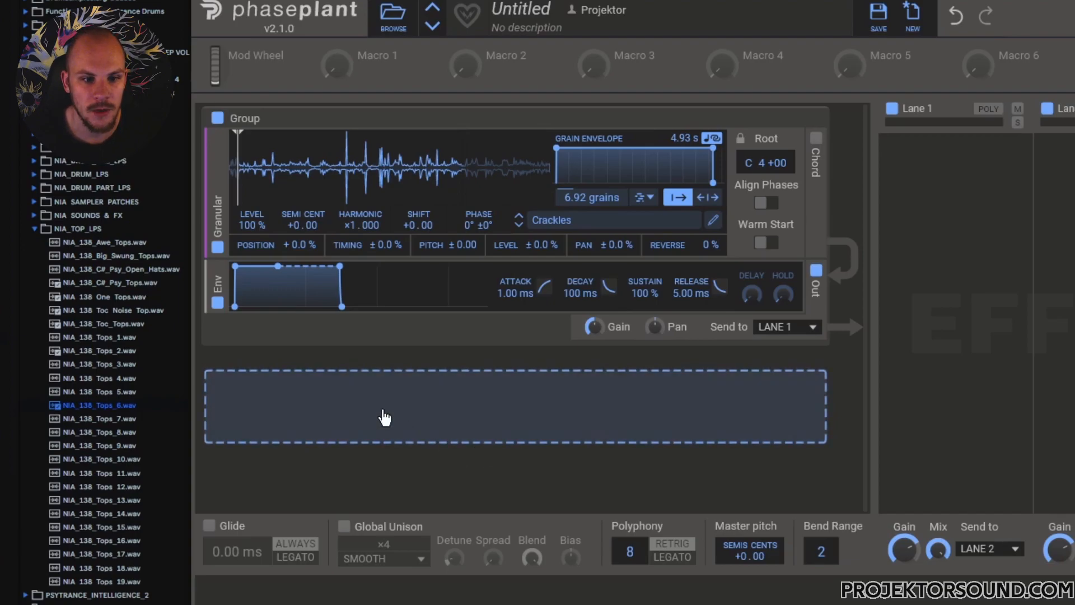
Step: Set the grain randomisation to position 90 %, timing 30 %, pitch 1.61, level 19 % and pan 47 %
{"action": "left_click_drag", "start_coordinate": [294, 247], "coordinate": [294, 233]}
{"action": "left_click_drag", "start_coordinate": [386, 246], "coordinate": [386, 218]}
{"action": "left_click_drag", "start_coordinate": [474, 247], "coordinate": [475, 244]}
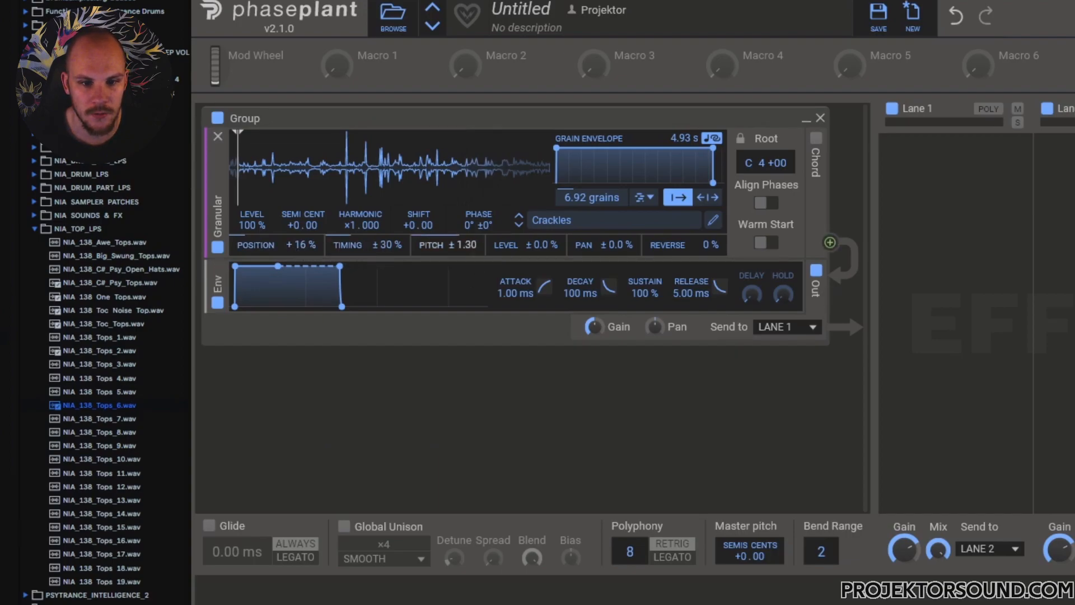
{"action": "left_click_drag", "start_coordinate": [542, 246], "coordinate": [542, 232]}
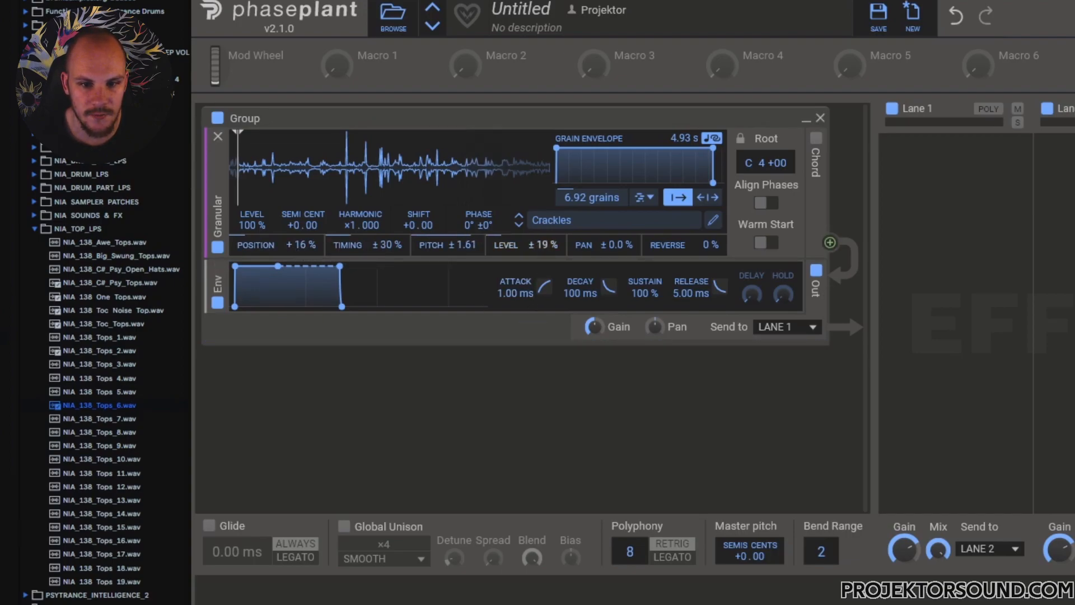
{"action": "left_click_drag", "start_coordinate": [610, 244], "coordinate": [610, 194]}
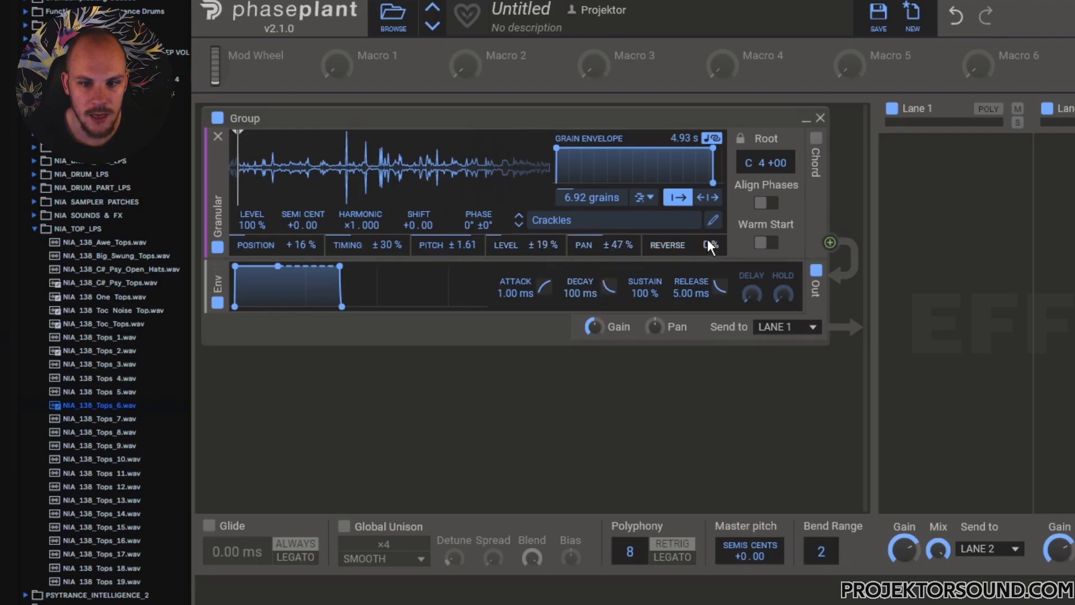
{"action": "left_click_drag", "start_coordinate": [666, 244], "coordinate": [655, 434]}
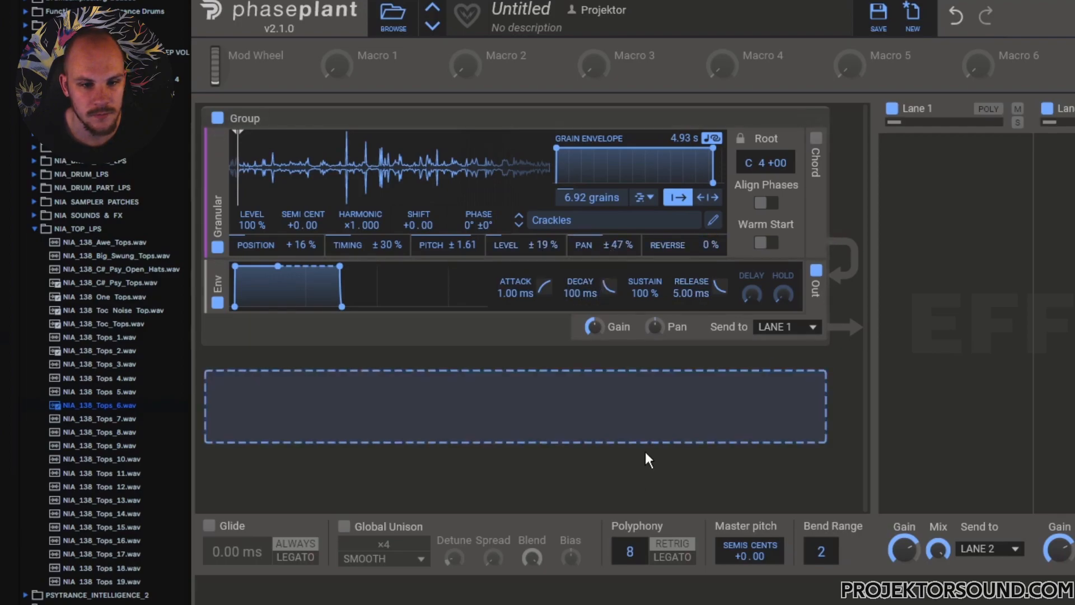
{"action": "left_click_drag", "start_coordinate": [301, 244], "coordinate": [301, 162]}
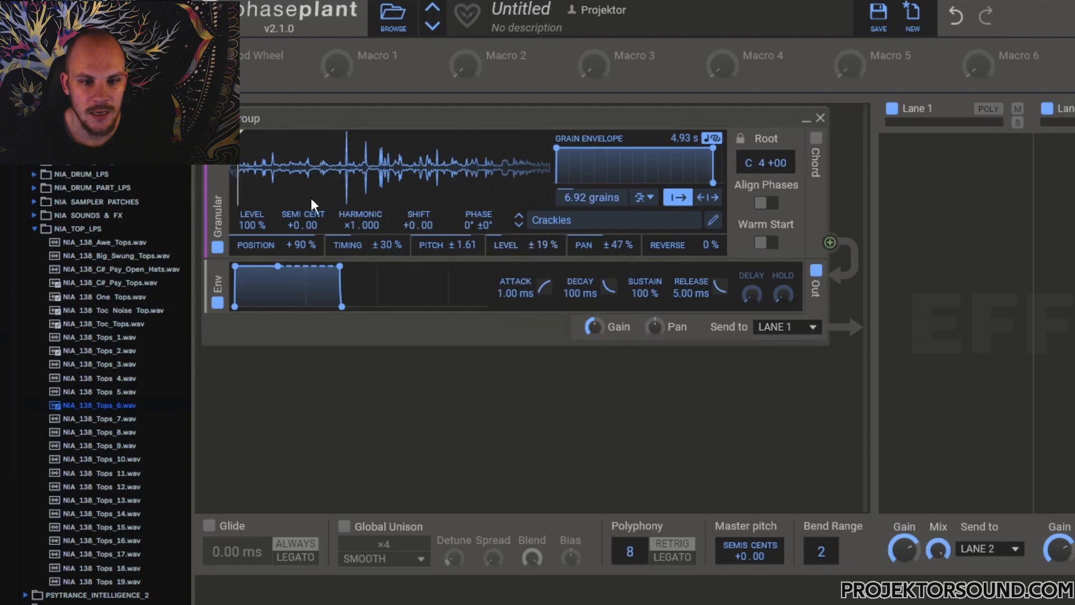
Step: Reset the grain timing, pitch, level and pan randomisation to zero, and raise the grain count to 16.1 grains
{"action": "double_click", "coordinate": [456, 246]}
{"action": "double_click", "coordinate": [371, 242]}
{"action": "double_click", "coordinate": [544, 245]}
{"action": "double_click", "coordinate": [619, 244]}
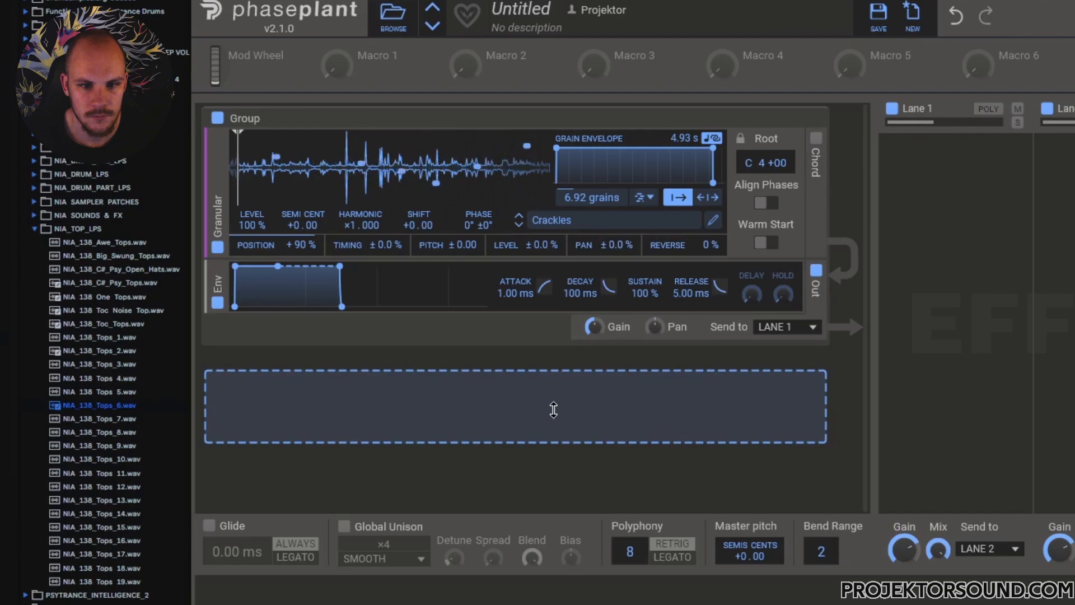
{"action": "left_click_drag", "start_coordinate": [577, 198], "coordinate": [577, 166]}
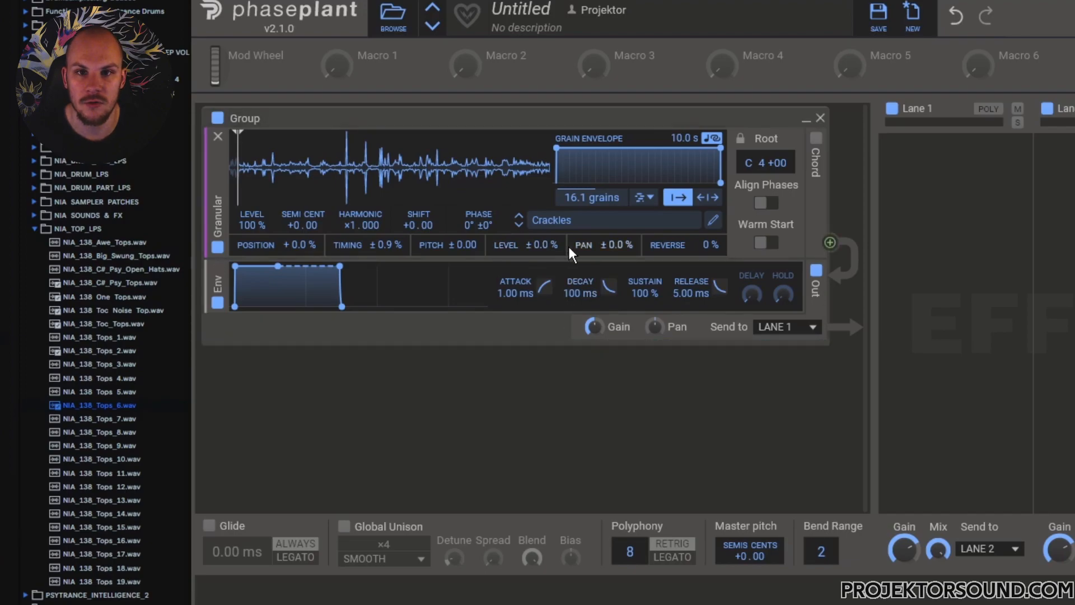
Step: Load the Female Uuurgh sample from the factory Grains Vocals folder into the Granular generator
{"action": "left_click", "coordinate": [583, 221]}
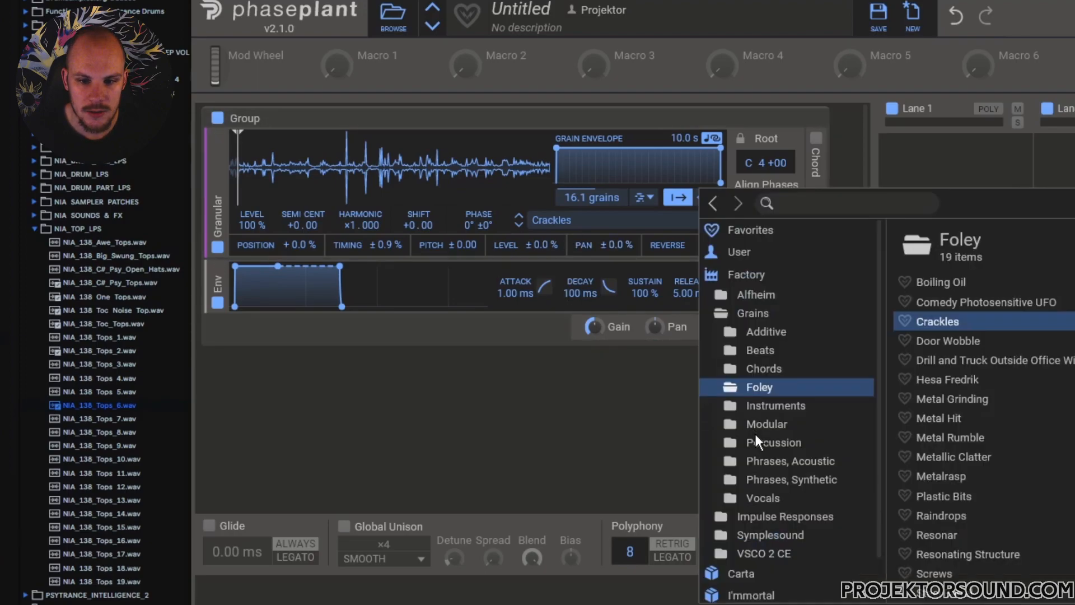
{"action": "left_click", "coordinate": [765, 494]}
{"action": "double_click", "coordinate": [953, 340]}
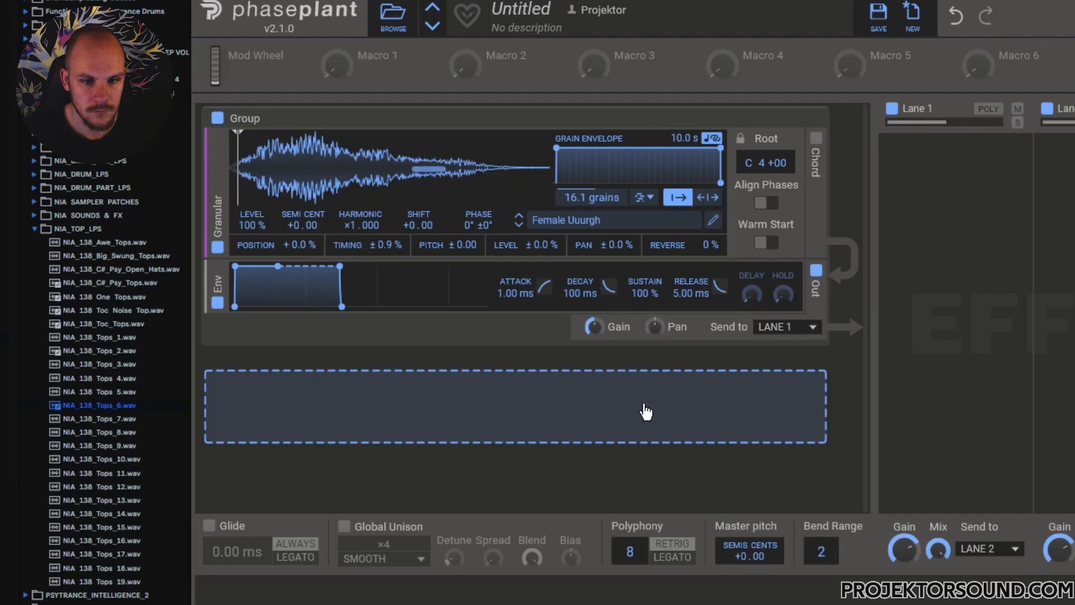
{"action": "mouse_move", "coordinate": [484, 463]}
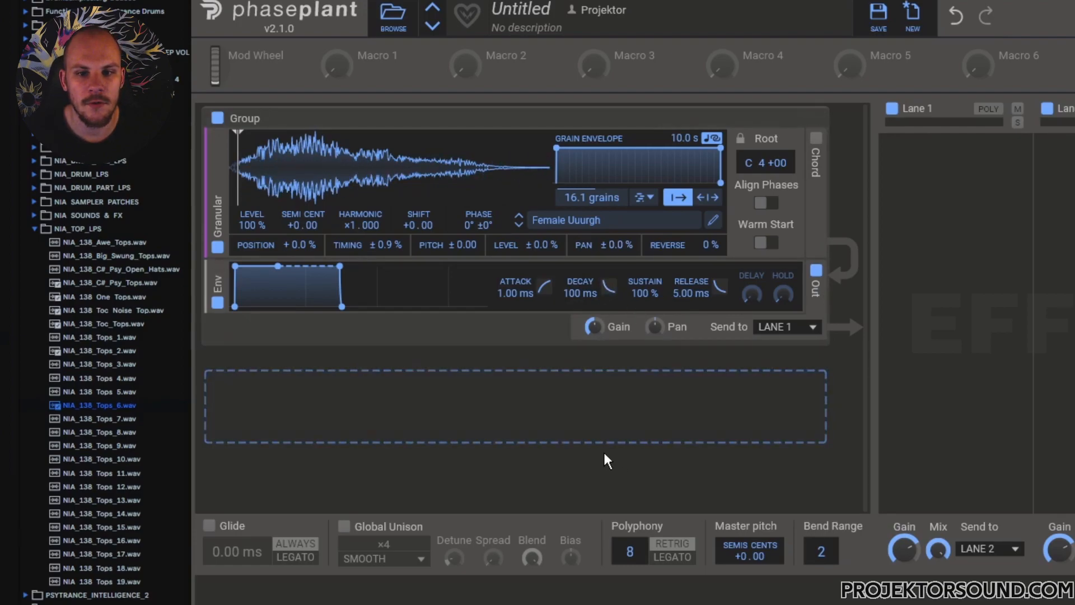
{"action": "mouse_move", "coordinate": [553, 364]}
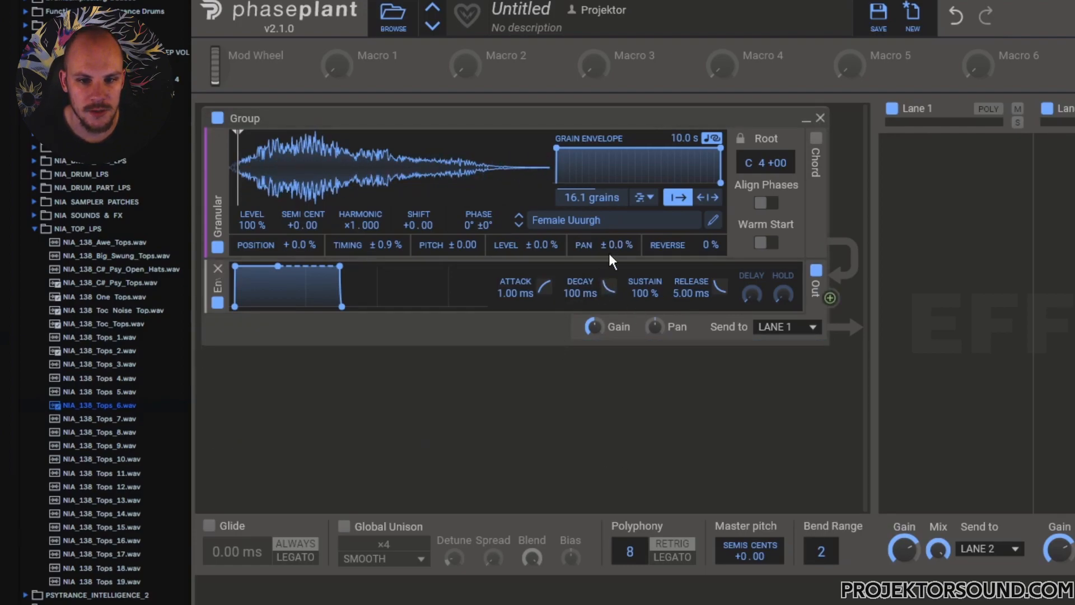
Step: Shorten the grain length to 309 ms with a fade-in and fade-out, and set the count to 9.32 grains
{"action": "left_click_drag", "start_coordinate": [687, 137], "coordinate": [686, 202]}
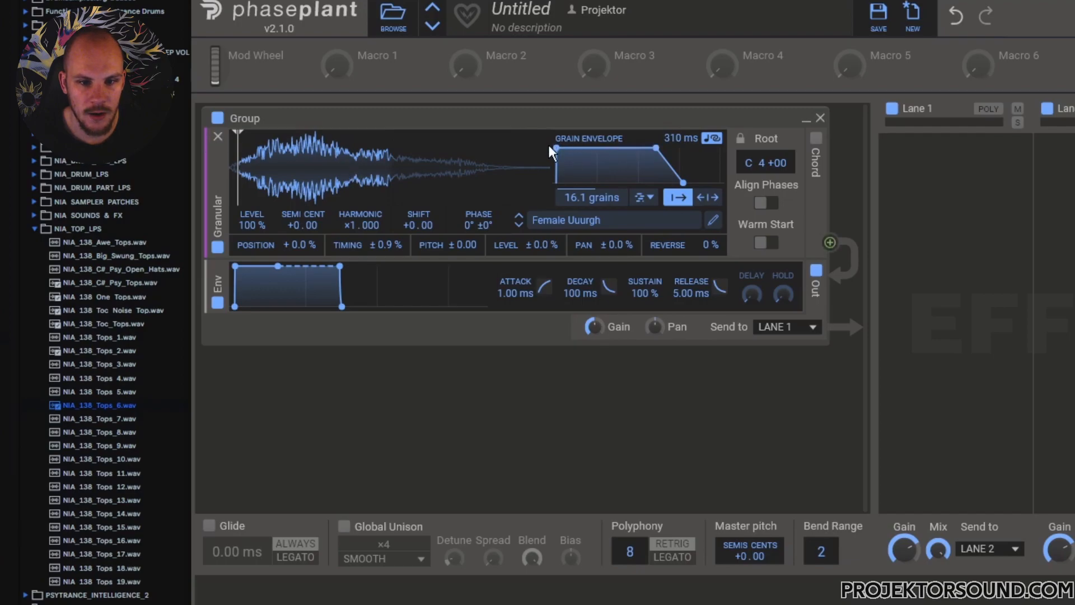
{"action": "left_click_drag", "start_coordinate": [680, 137], "coordinate": [680, 140]}
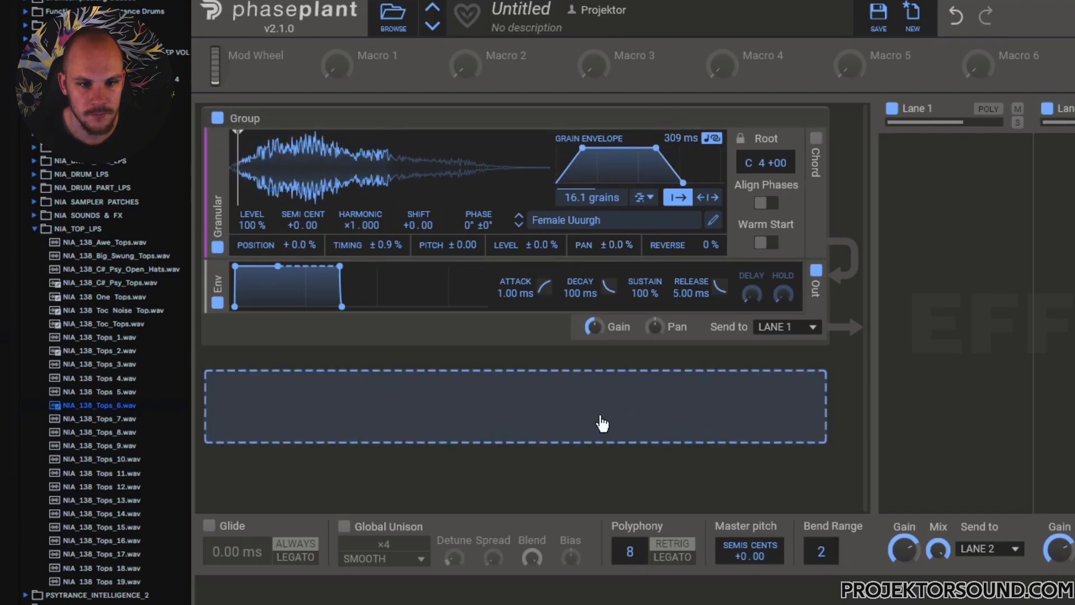
{"action": "left_click_drag", "start_coordinate": [585, 197], "coordinate": [591, 156]}
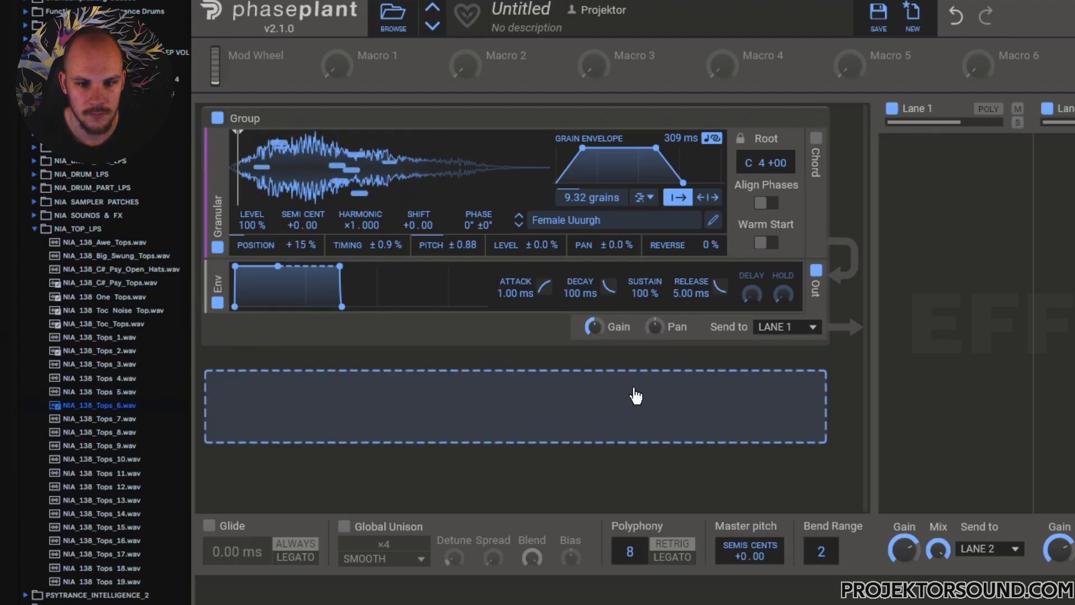
Step: Try several release times on the output envelope and settle on 721 ms
{"action": "left_click_drag", "start_coordinate": [691, 292], "coordinate": [691, 245]}
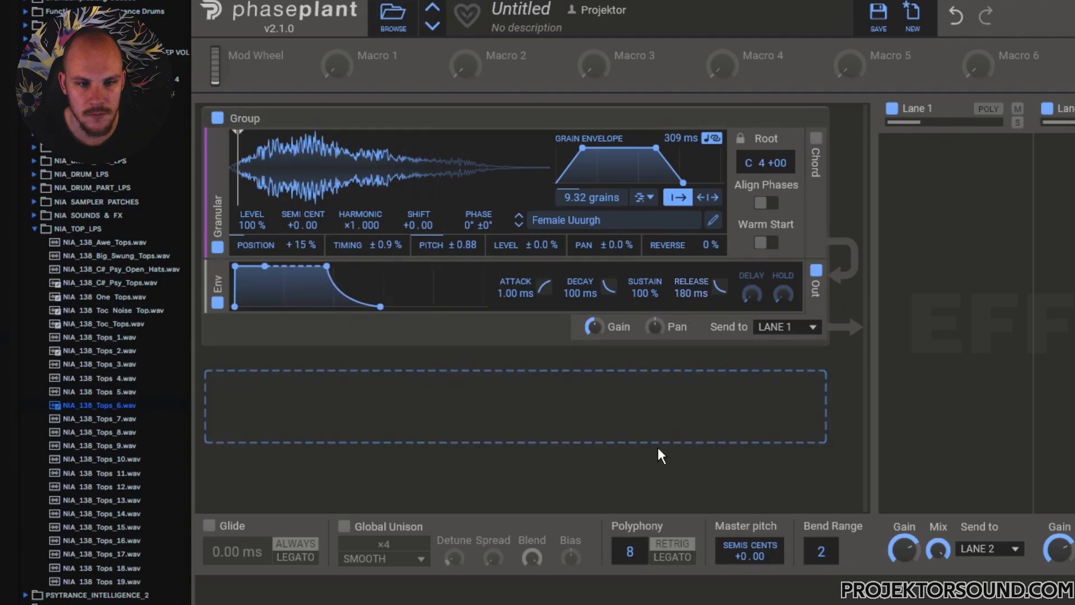
{"action": "mouse_move", "coordinate": [690, 293]}
{"action": "left_mouse_down"}
{"action": "mouse_move", "coordinate": [691, 247]}
{"action": "mouse_move", "coordinate": [692, 297]}
{"action": "left_mouse_up"}
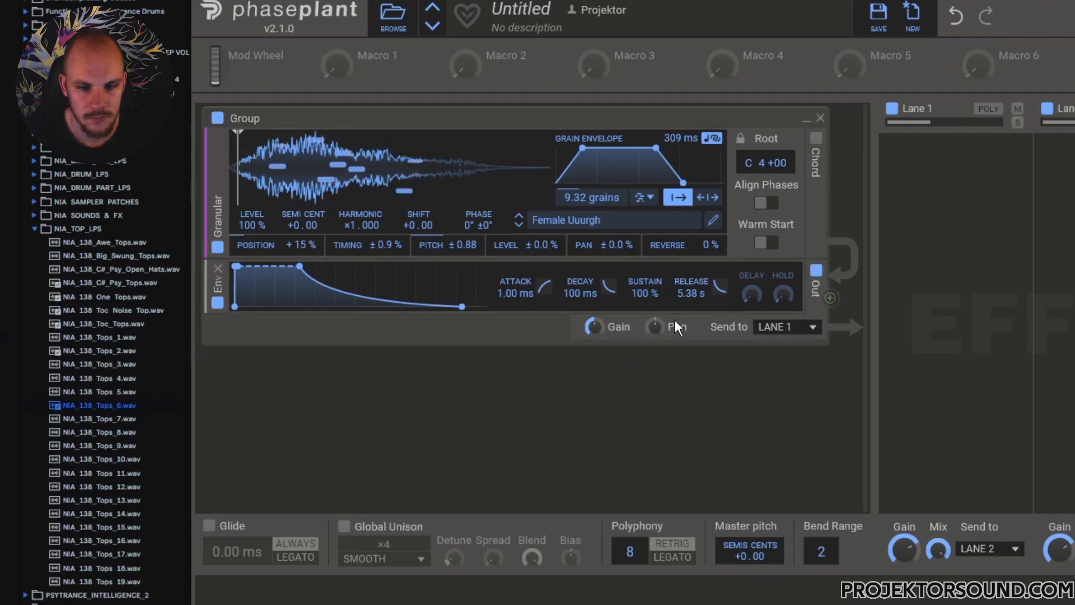
{"action": "left_click_drag", "start_coordinate": [687, 293], "coordinate": [679, 438]}
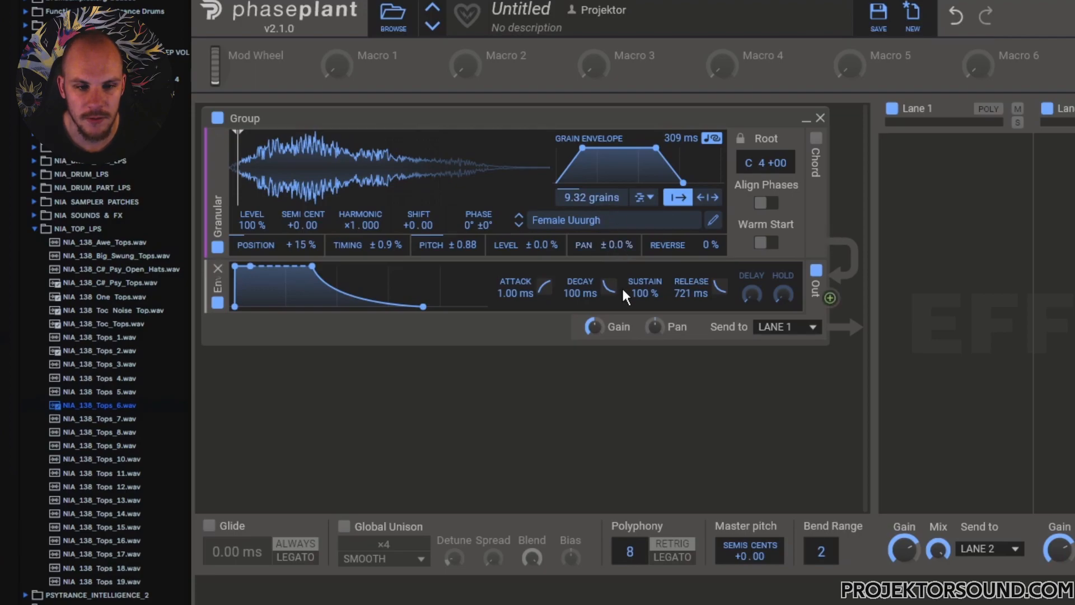
Step: Set the grain pan randomisation to 100 % and raise the grain count to 24.8 grains
{"action": "left_click_drag", "start_coordinate": [617, 248], "coordinate": [617, 224]}
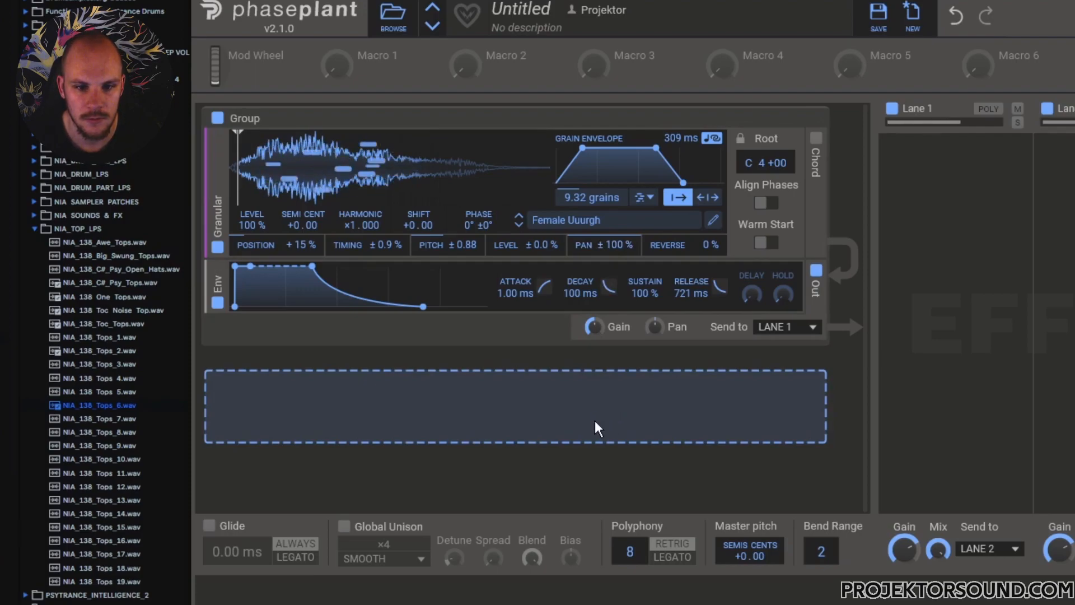
{"action": "left_click_drag", "start_coordinate": [598, 199], "coordinate": [599, 166]}
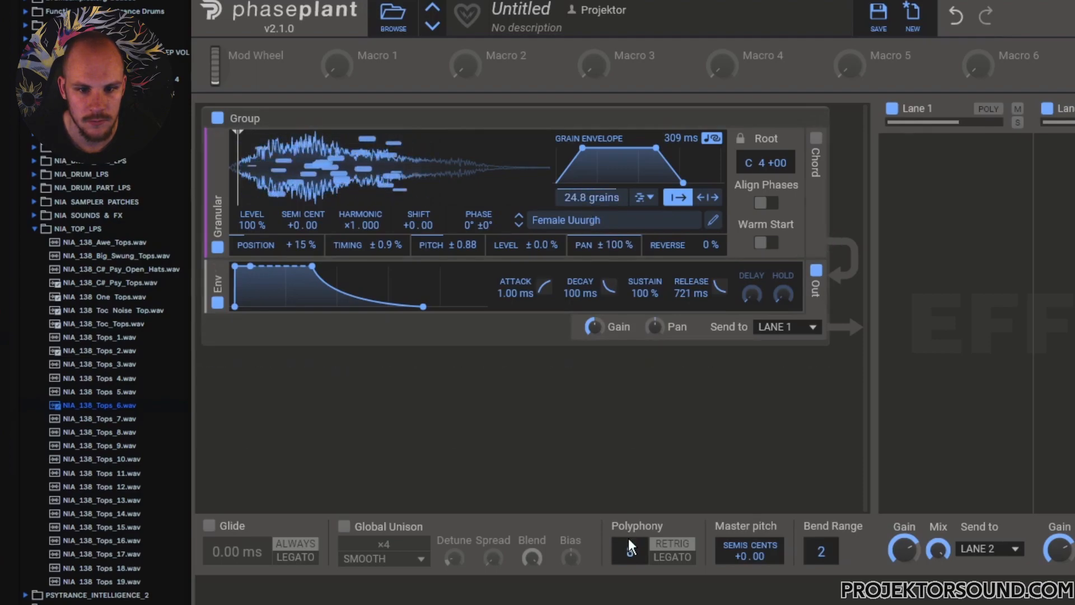
Step: Enable chord mode for the Granular generator, try the Major chord, and set it to Minor Min7
{"action": "left_click", "coordinate": [816, 140]}
{"action": "left_click", "coordinate": [526, 271]}
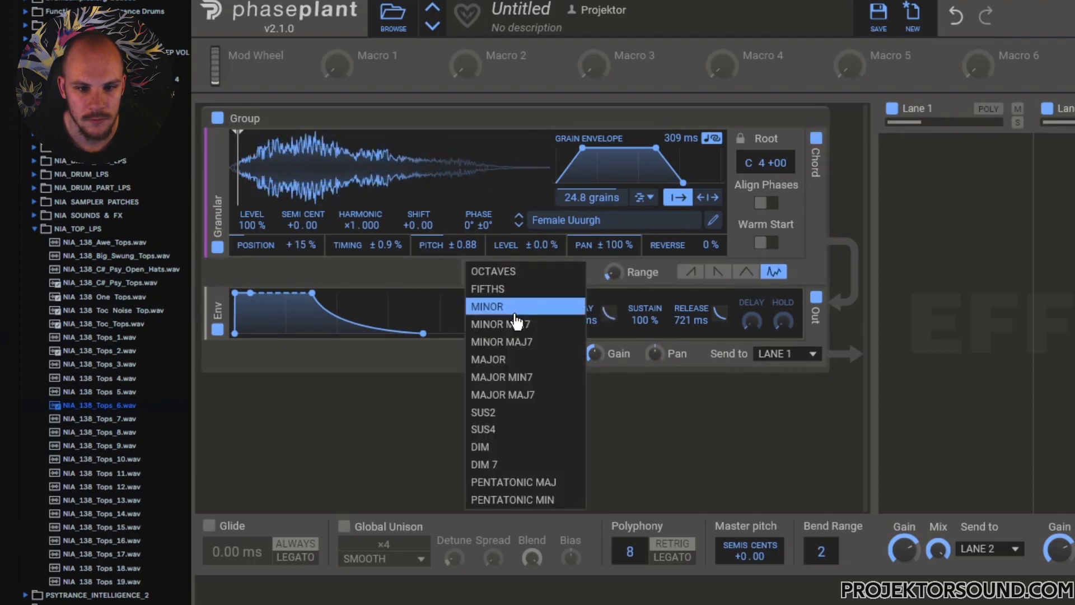
{"action": "left_click", "coordinate": [535, 360]}
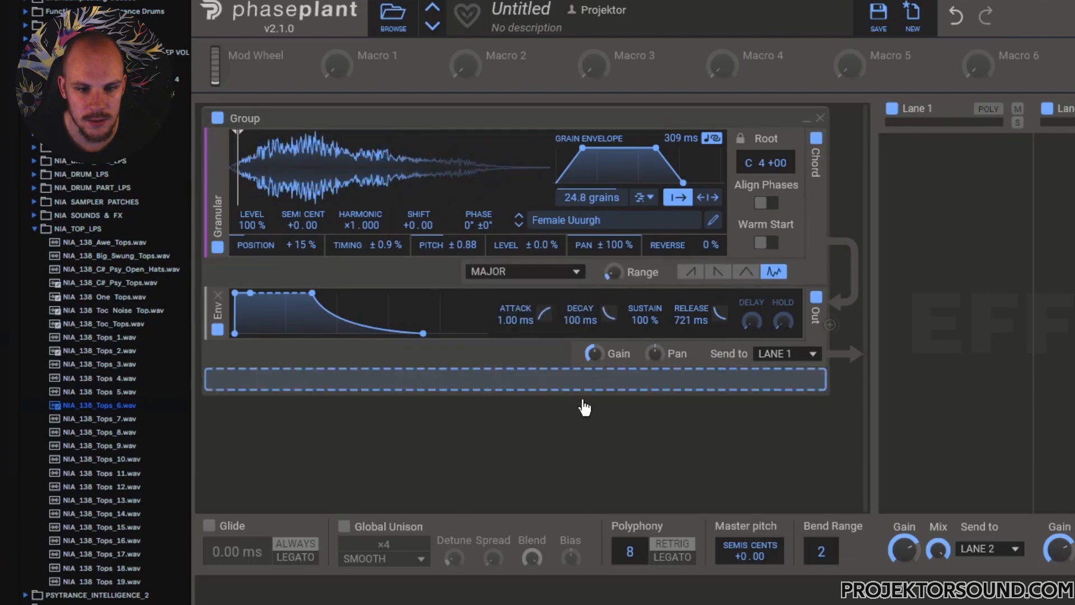
{"action": "left_click", "coordinate": [526, 271]}
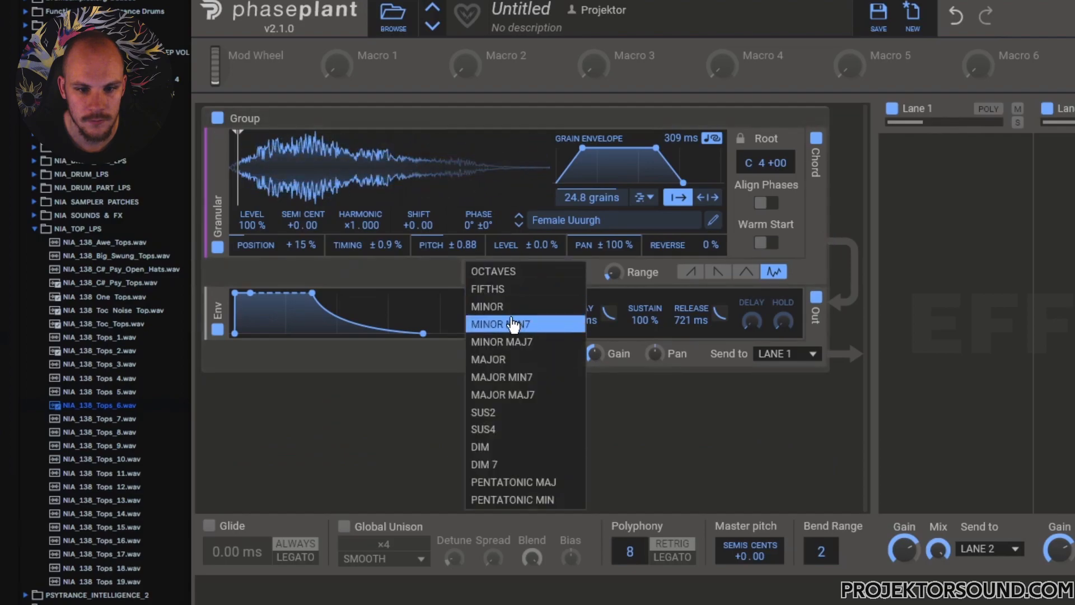
{"action": "left_click", "coordinate": [514, 322]}
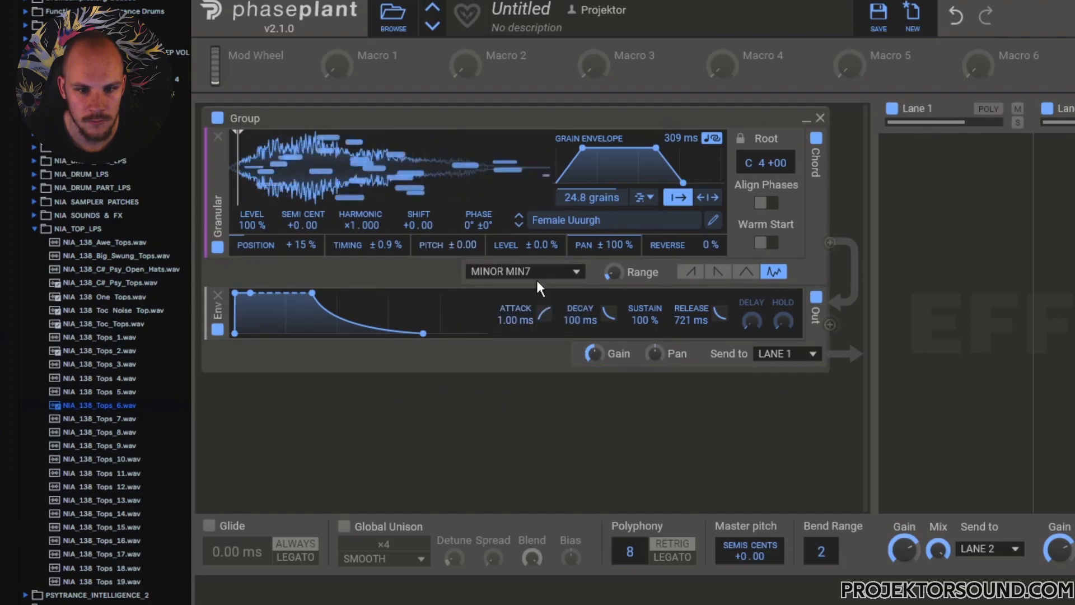
Step: Audition the Male Ooogh and Male Mmmgh vocal samples, and load Male Vowels High into the Granular generator
{"action": "left_click", "coordinate": [619, 221]}
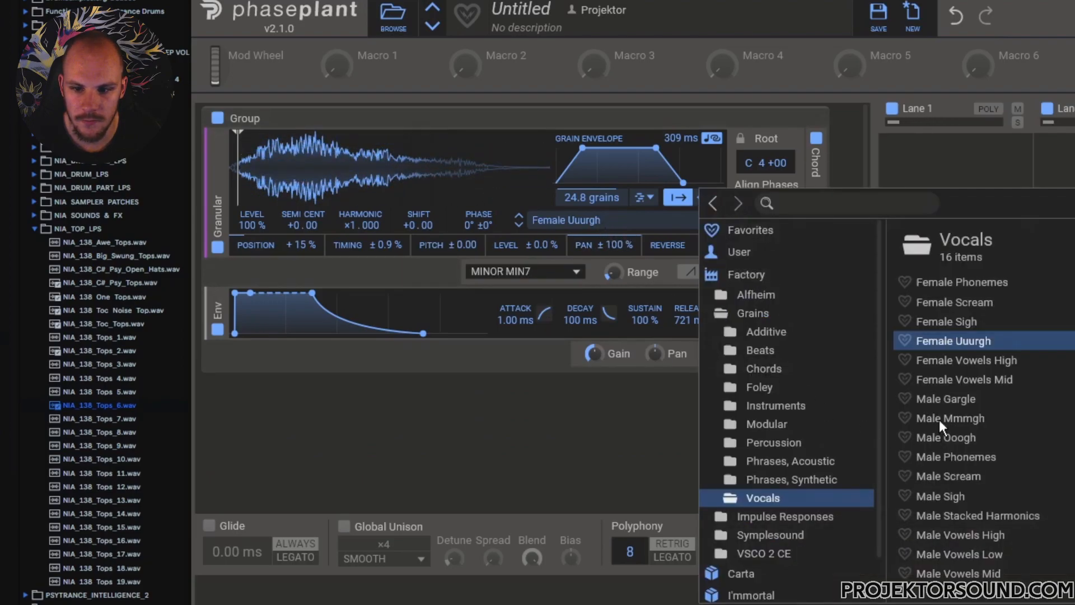
{"action": "left_click", "coordinate": [962, 439]}
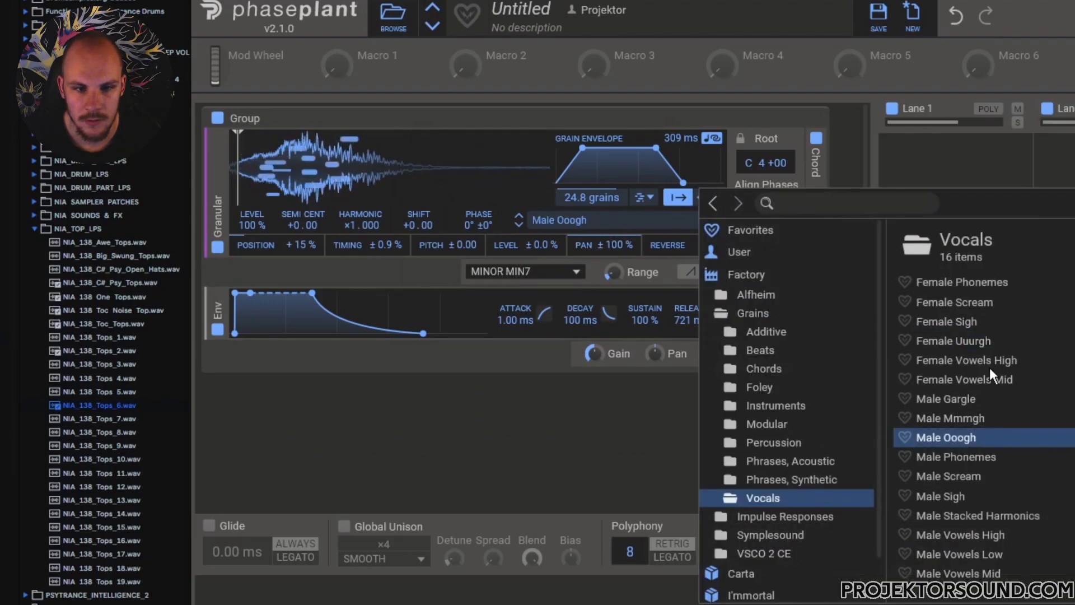
{"action": "left_click", "coordinate": [964, 420]}
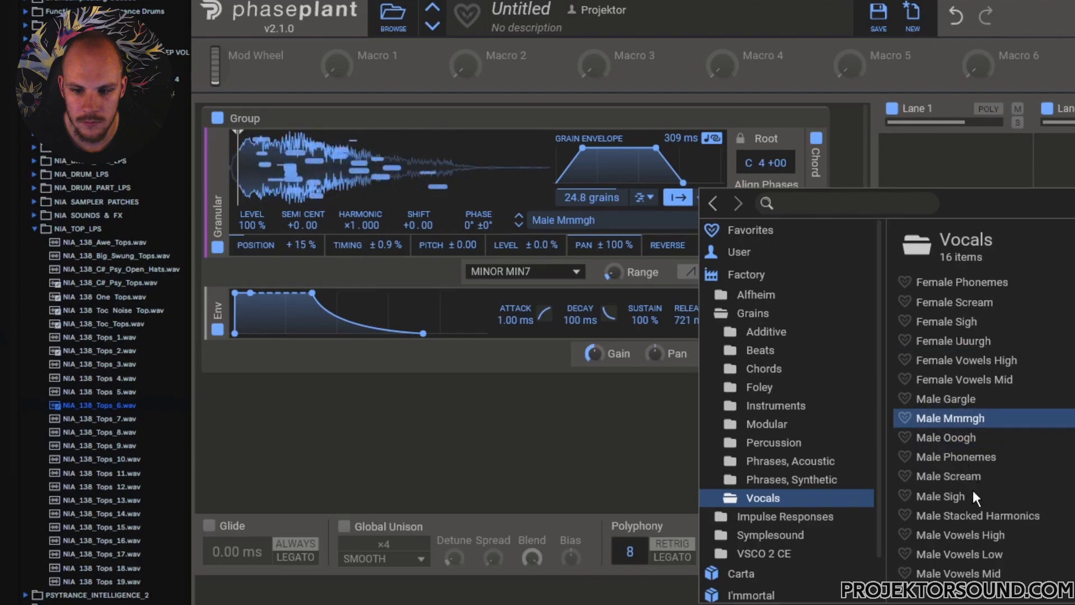
{"action": "left_click", "coordinate": [975, 537]}
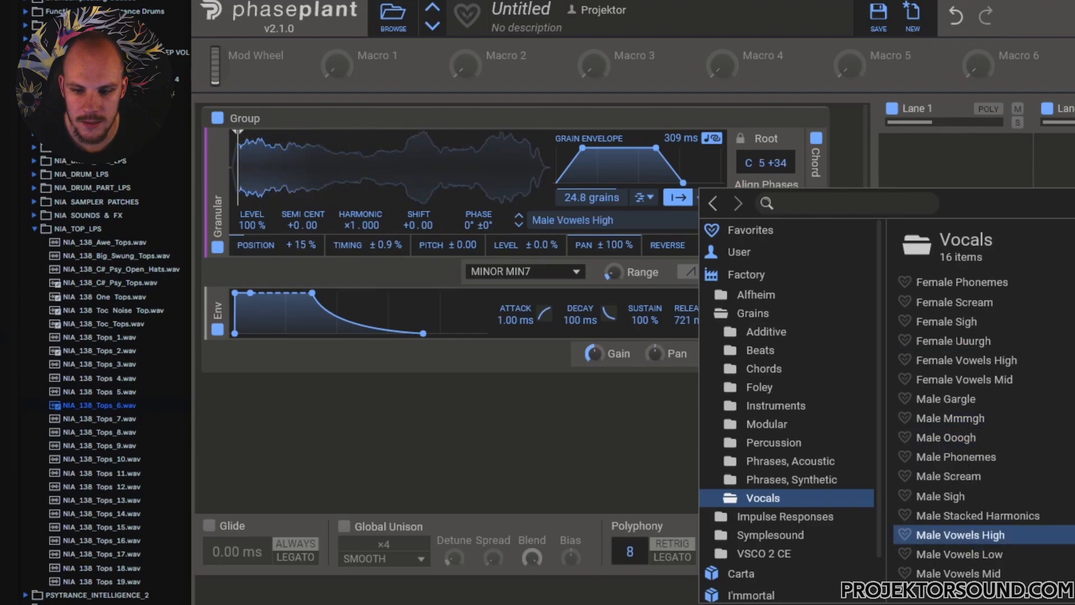
{"action": "left_click", "coordinate": [854, 152]}
Step: Compare the grains with chord mode off and on, and set the chord type to Minor
{"action": "left_click", "coordinate": [817, 138]}
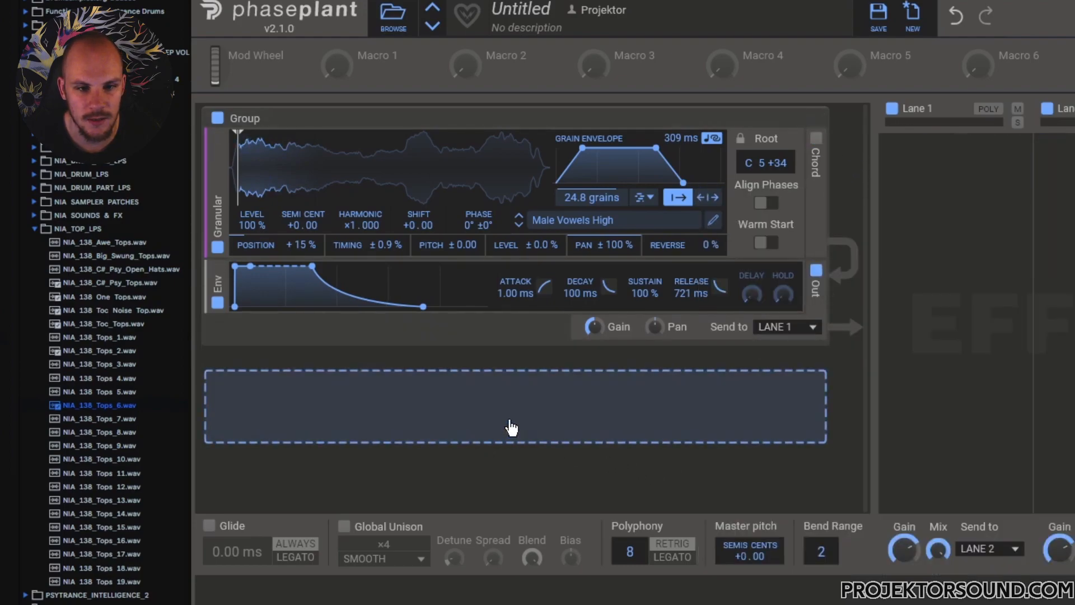
{"action": "left_click", "coordinate": [816, 138]}
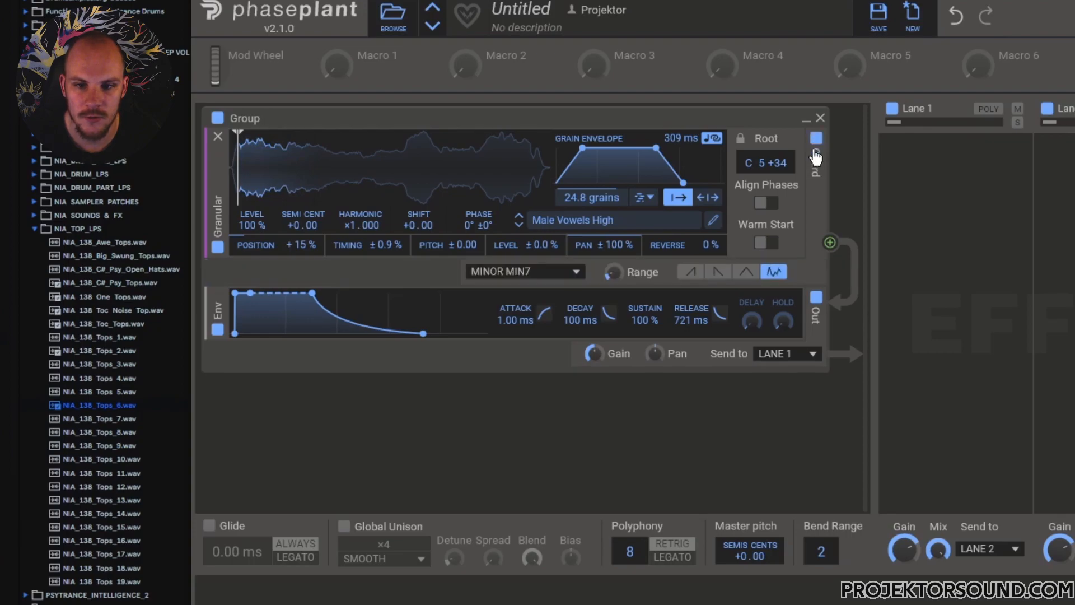
{"action": "left_click", "coordinate": [563, 273]}
{"action": "left_click", "coordinate": [529, 306]}
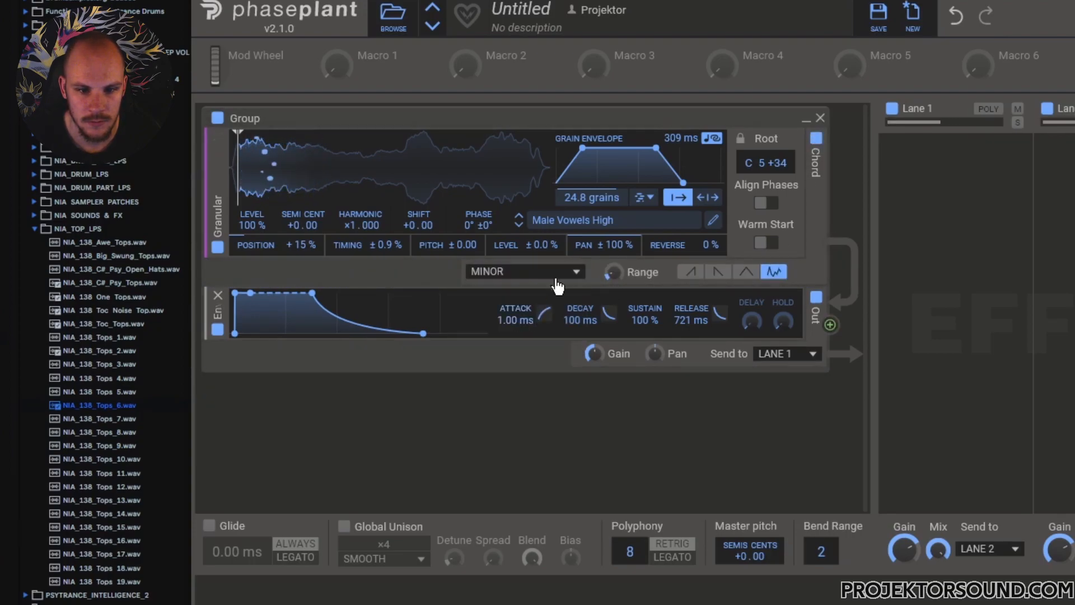
Step: Try the Fifths chord, switch to Minor Maj7, and reduce the chord range to 0.73 octaves
{"action": "left_click", "coordinate": [559, 275]}
{"action": "left_click", "coordinate": [502, 288]}
{"action": "left_click", "coordinate": [535, 279]}
{"action": "left_click", "coordinate": [522, 347]}
{"action": "left_click_drag", "start_coordinate": [615, 275], "coordinate": [613, 276]}
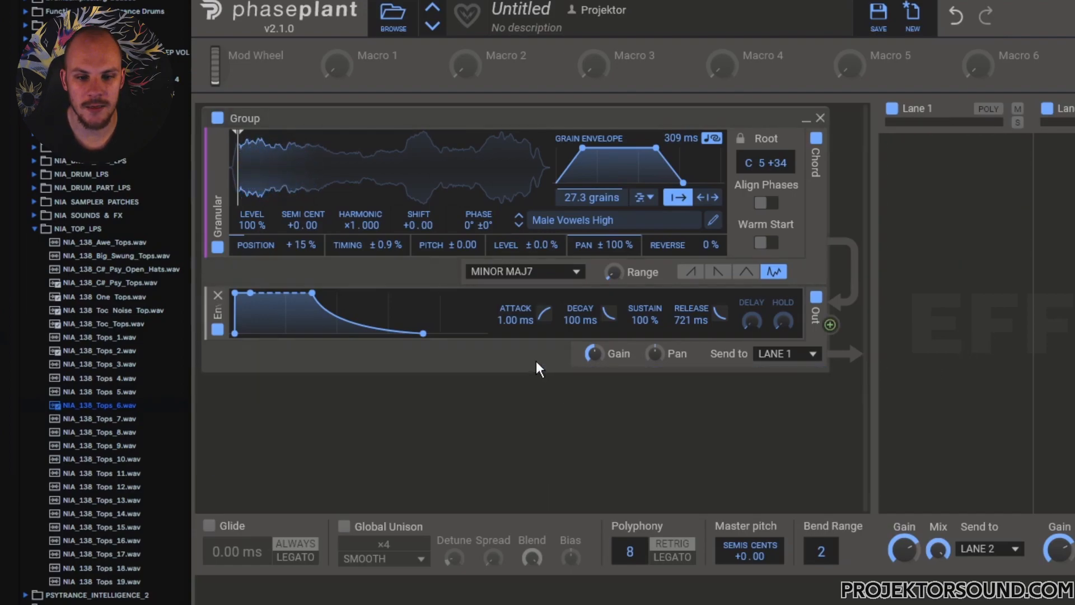
Step: Set the output envelope to an attack of 540 ms, a decay of 662 ms and a sustain of 74 %
{"action": "left_click_drag", "start_coordinate": [515, 319], "coordinate": [515, 267]}
{"action": "left_click_drag", "start_coordinate": [645, 320], "coordinate": [645, 334]}
{"action": "left_click_drag", "start_coordinate": [580, 319], "coordinate": [580, 278]}
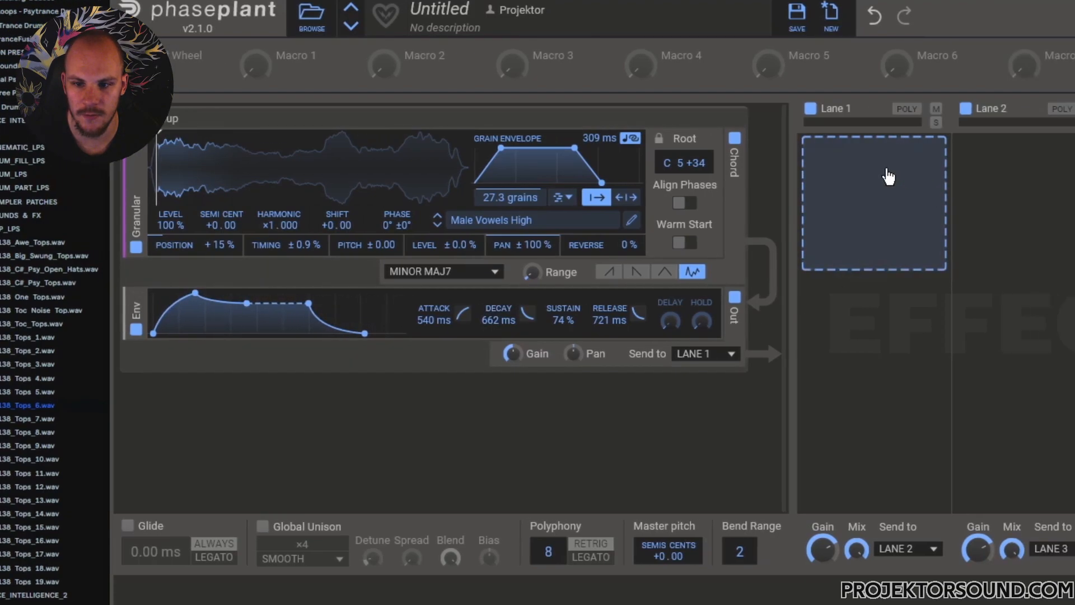
Step: Add a Reverb and a Delay effect to Lane 1, with the delay time tempo-synced at 3/16
{"action": "left_click", "coordinate": [991, 174]}
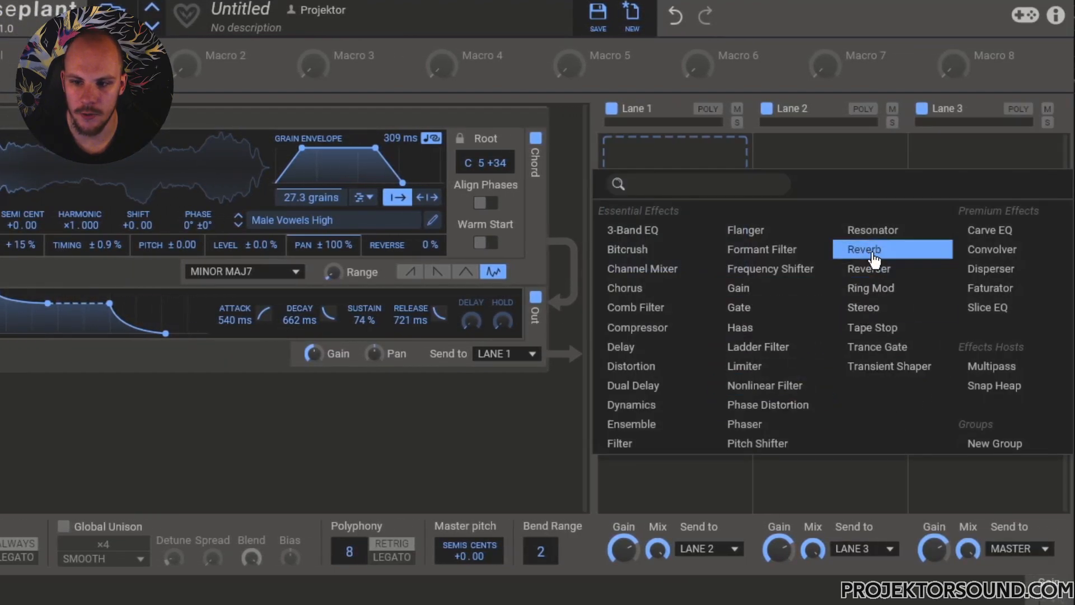
{"action": "left_click", "coordinate": [868, 250]}
{"action": "left_click", "coordinate": [679, 308]}
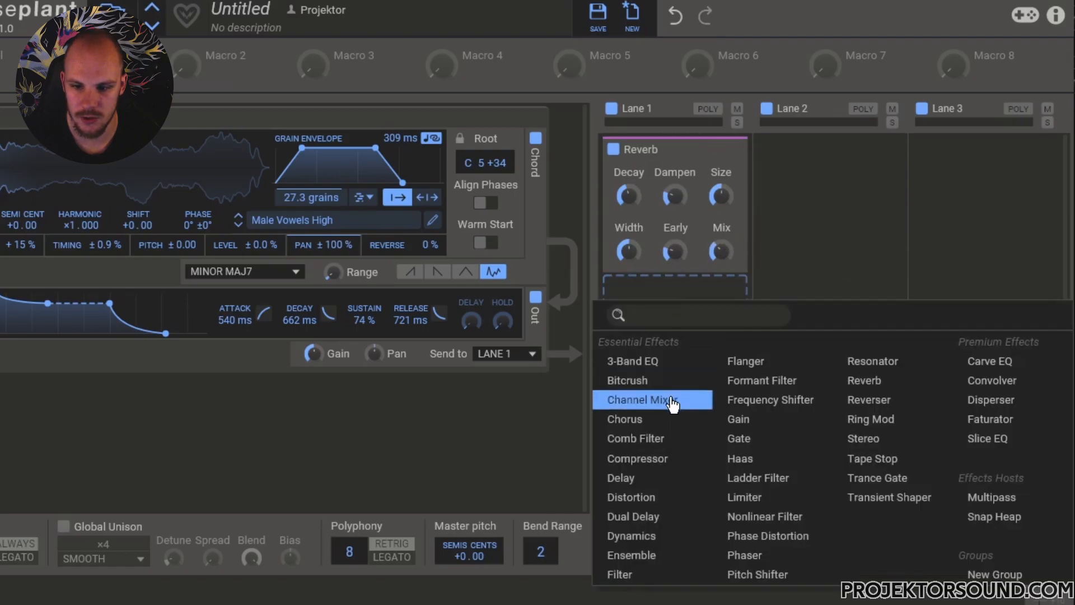
{"action": "left_click", "coordinate": [629, 486]}
{"action": "left_click", "coordinate": [724, 353]}
{"action": "left_click", "coordinate": [707, 372]}
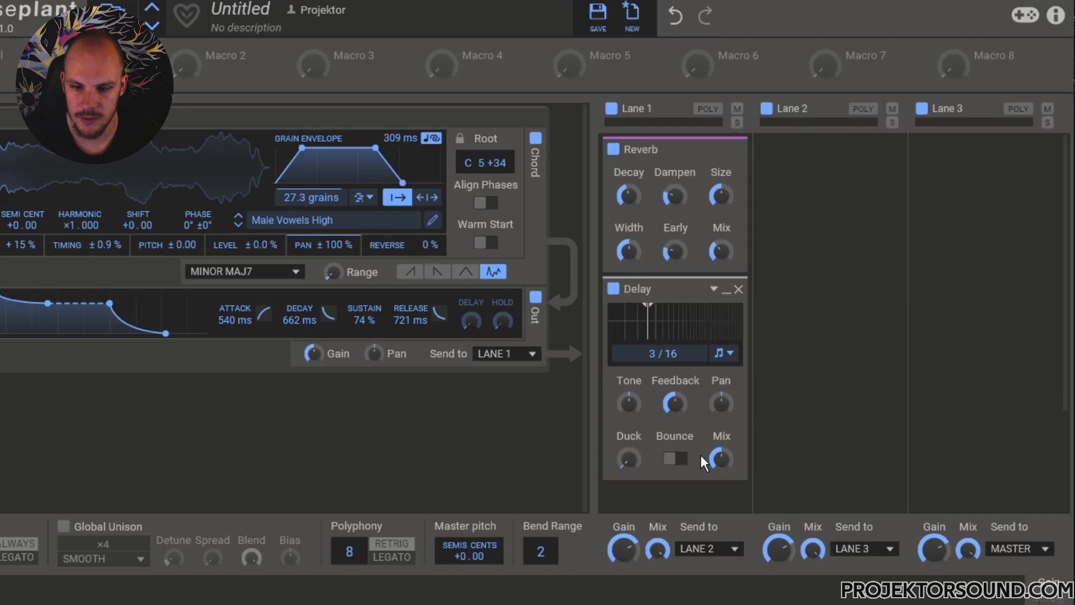
Step: Pan the delay fully to the right, enable its Bounce option and increase its feedback
{"action": "left_click_drag", "start_coordinate": [721, 398], "coordinate": [721, 341]}
{"action": "left_click", "coordinate": [677, 464]}
{"action": "left_click_drag", "start_coordinate": [675, 397], "coordinate": [675, 369]}
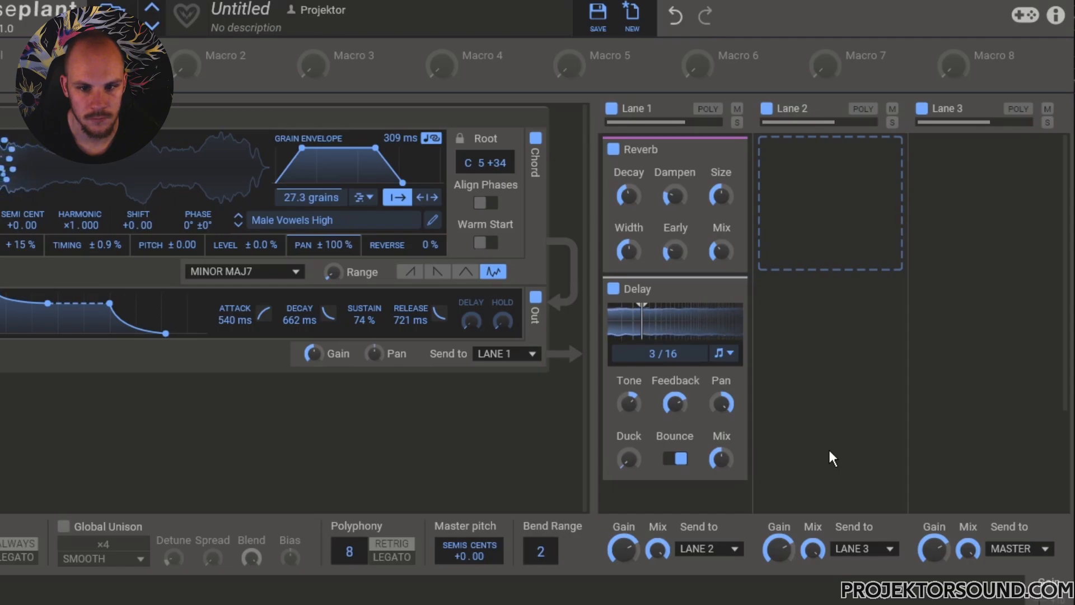
Step: Change the Granular generator's chord type to Minor and check the chord range
{"action": "left_click", "coordinate": [273, 272]}
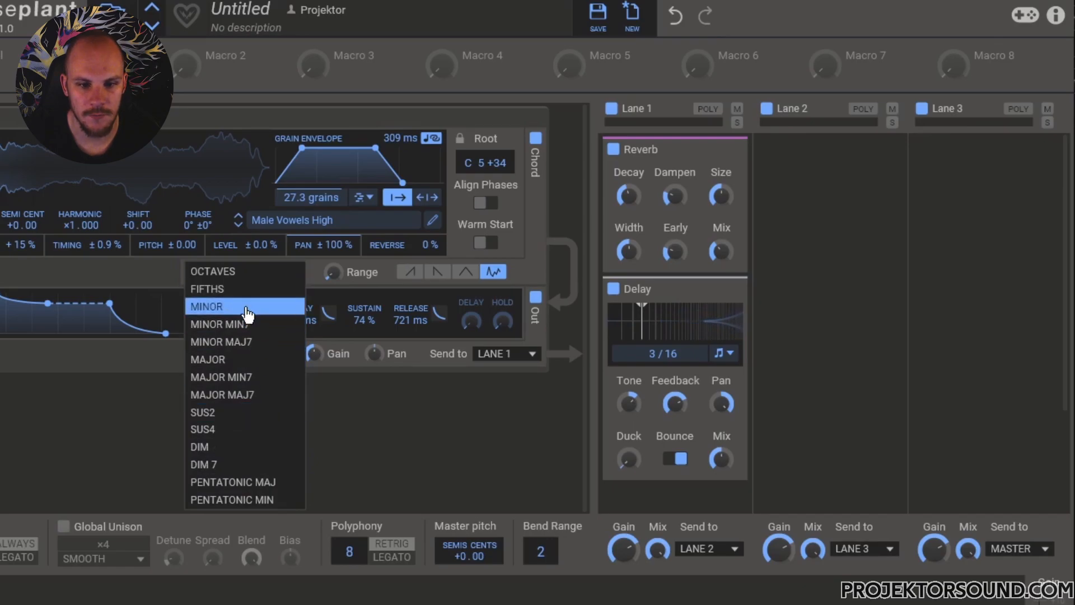
{"action": "left_click", "coordinate": [247, 309]}
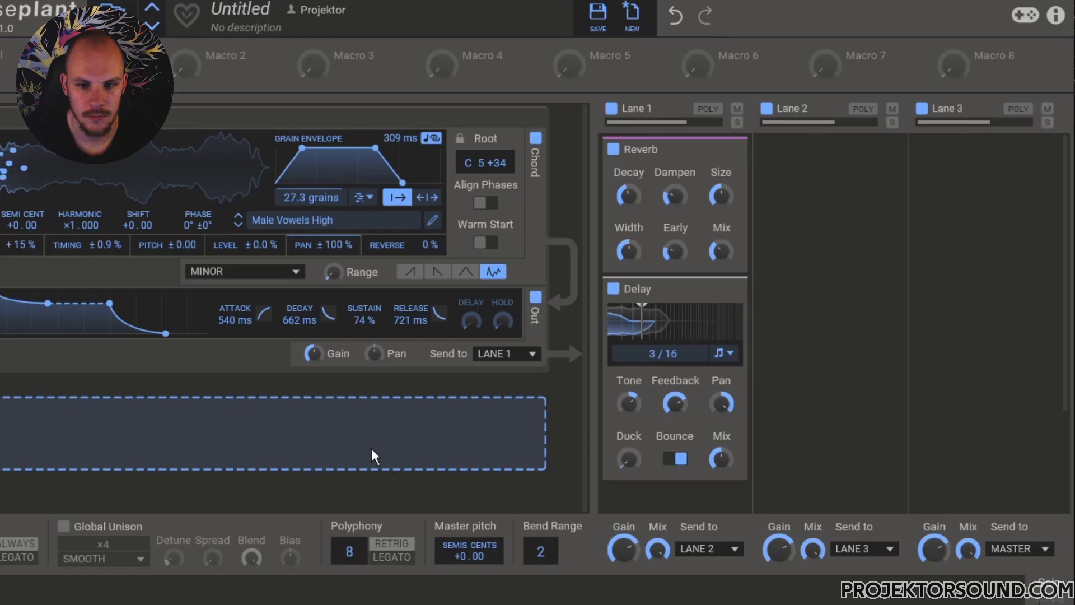
{"action": "mouse_move", "coordinate": [332, 273]}
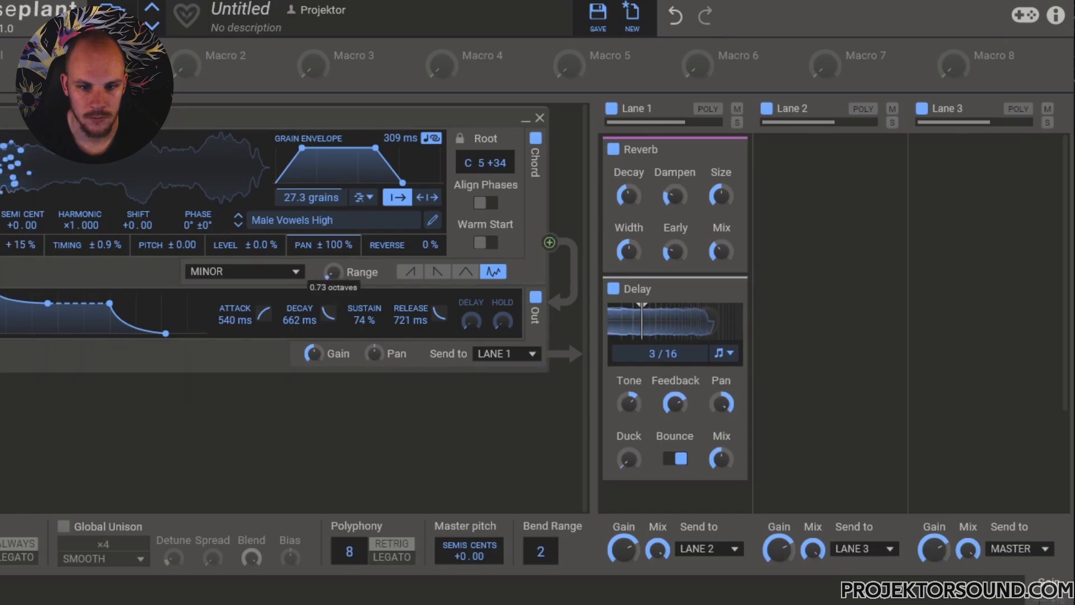